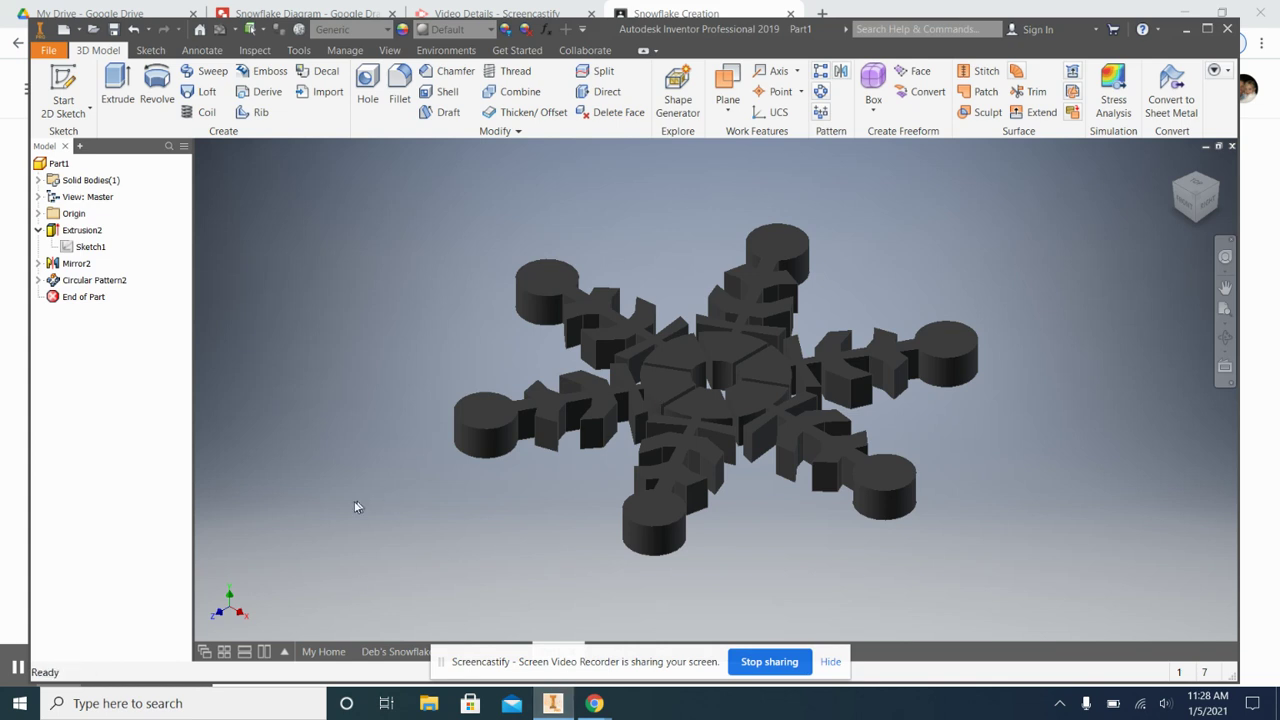
Step: Switch to the lettered example snowflake part
click(832, 661)
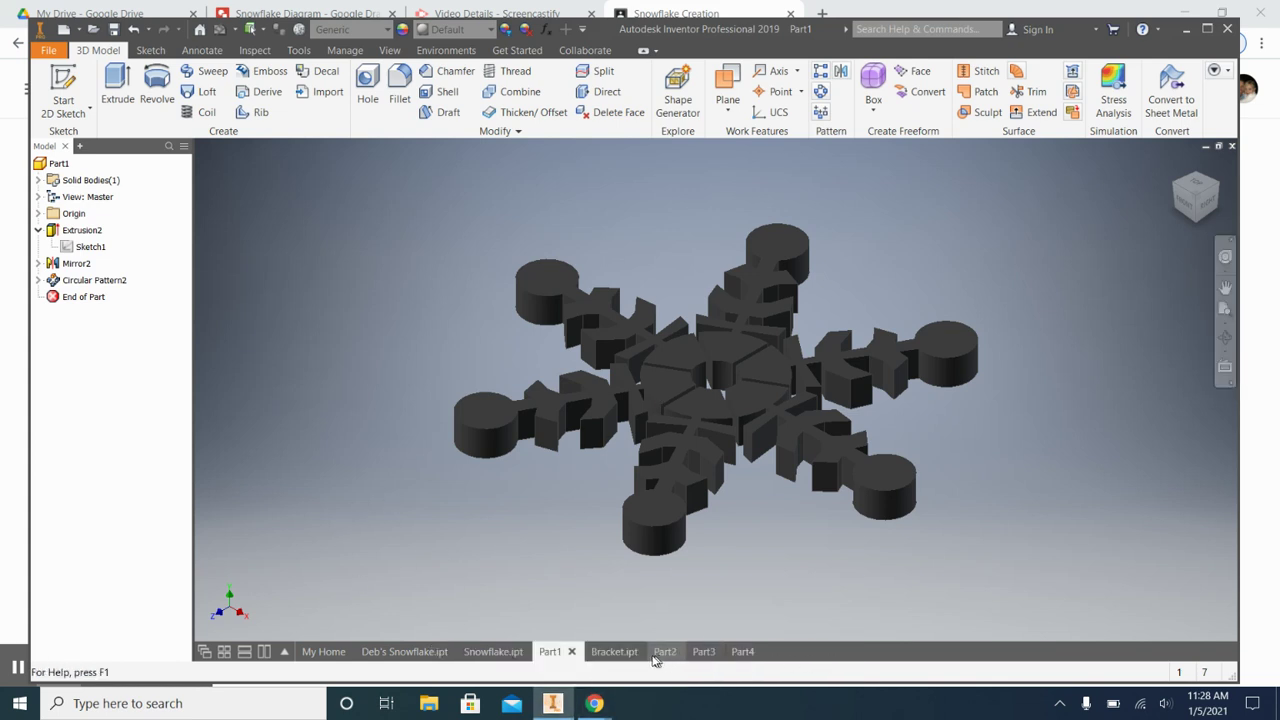
mouse_move(489, 656)
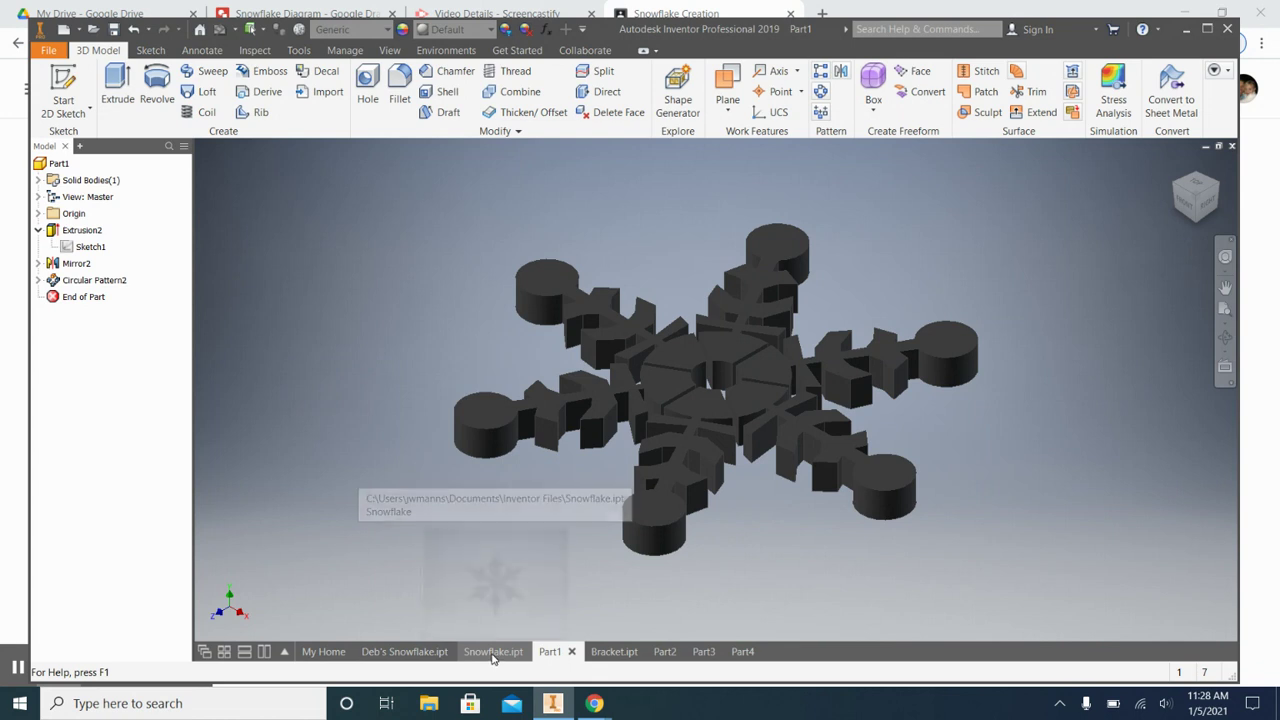
click(401, 653)
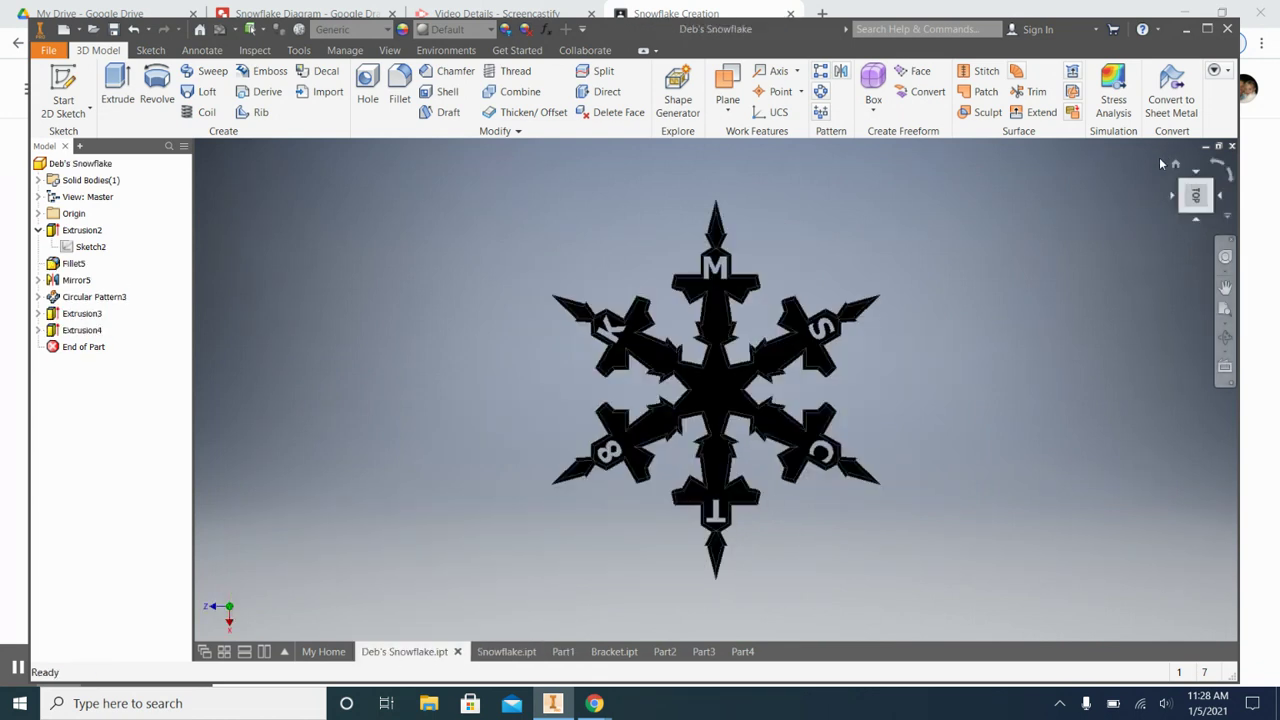
Step: View the snowflake from Home, then from the top, rotating it in quarter turns
click(1176, 170)
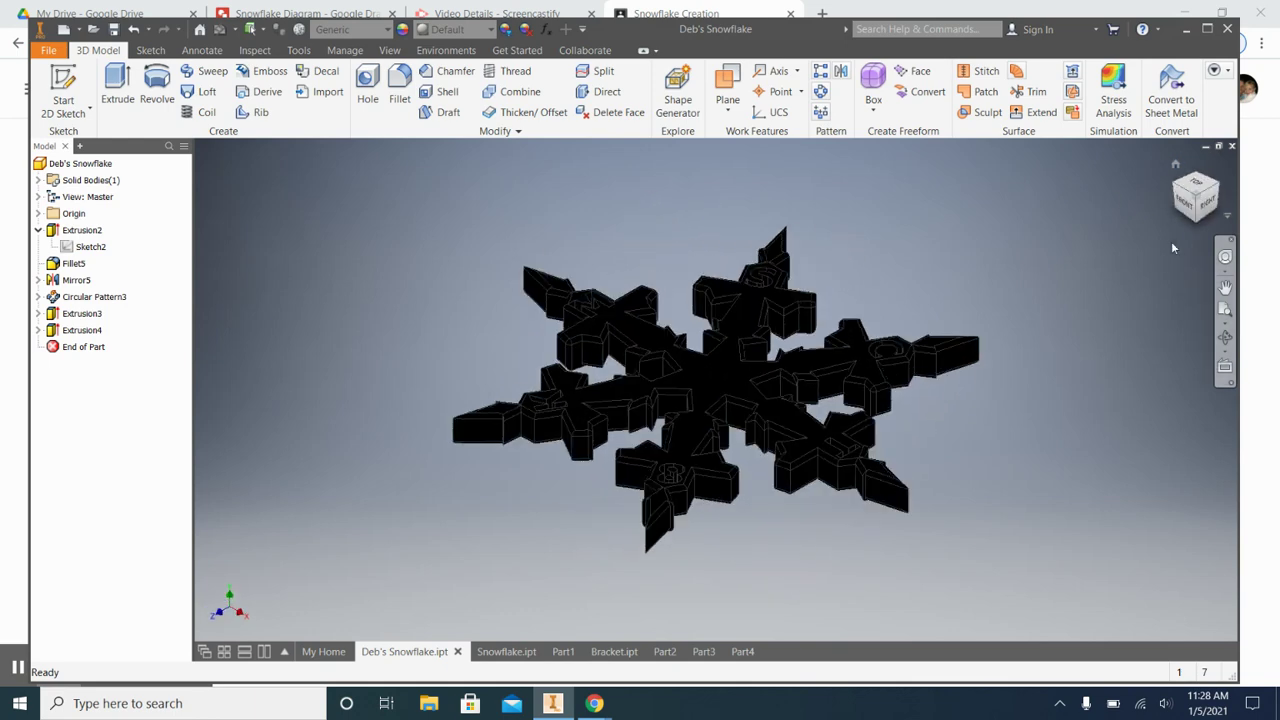
click(1198, 183)
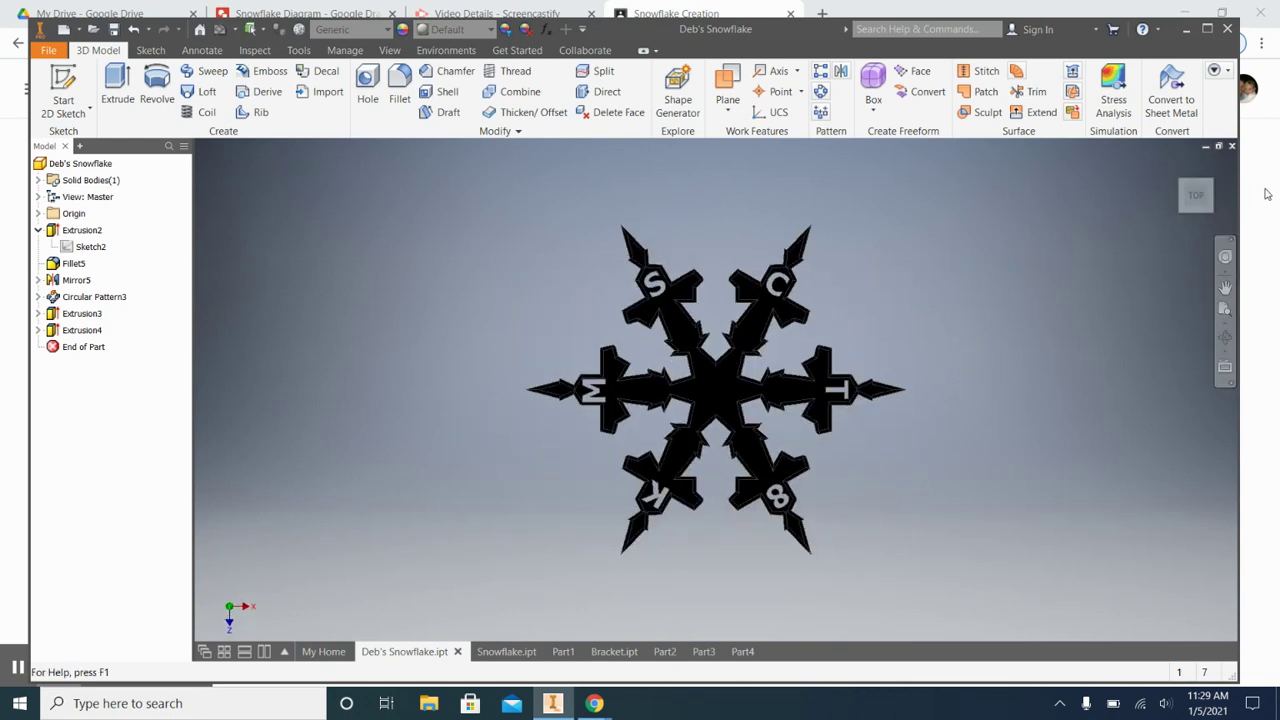
click(1232, 175)
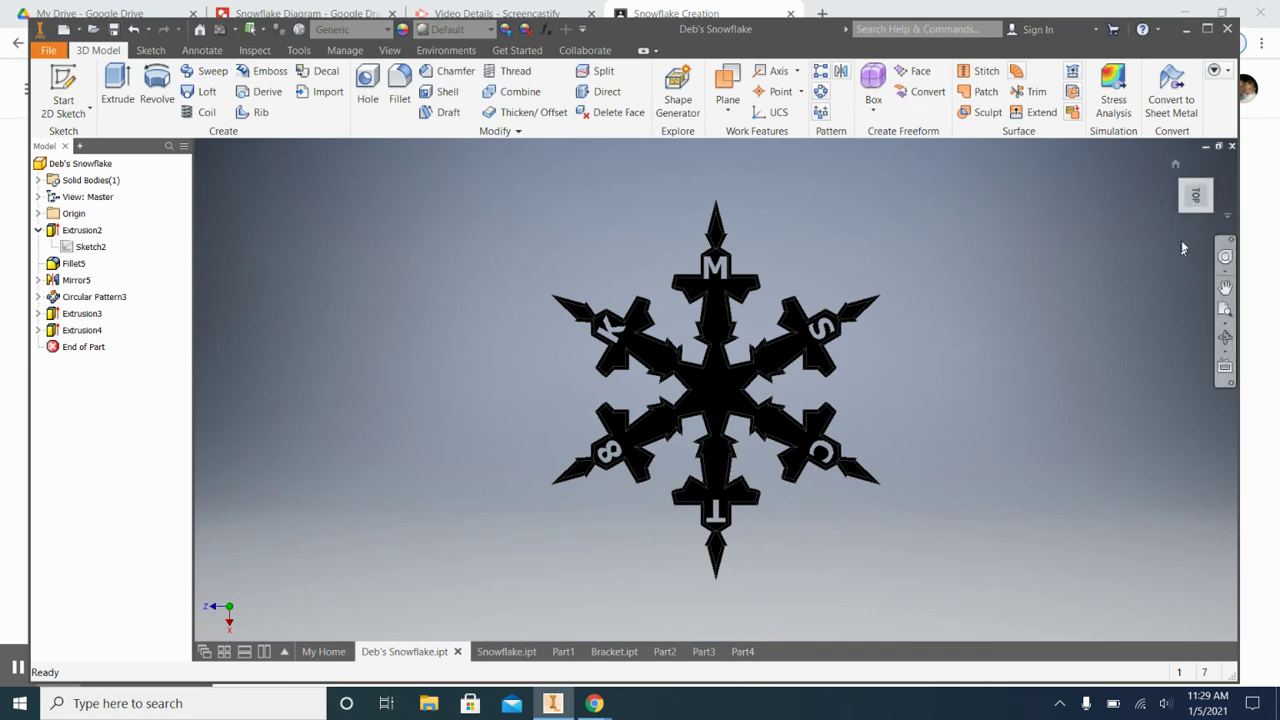
click(1232, 177)
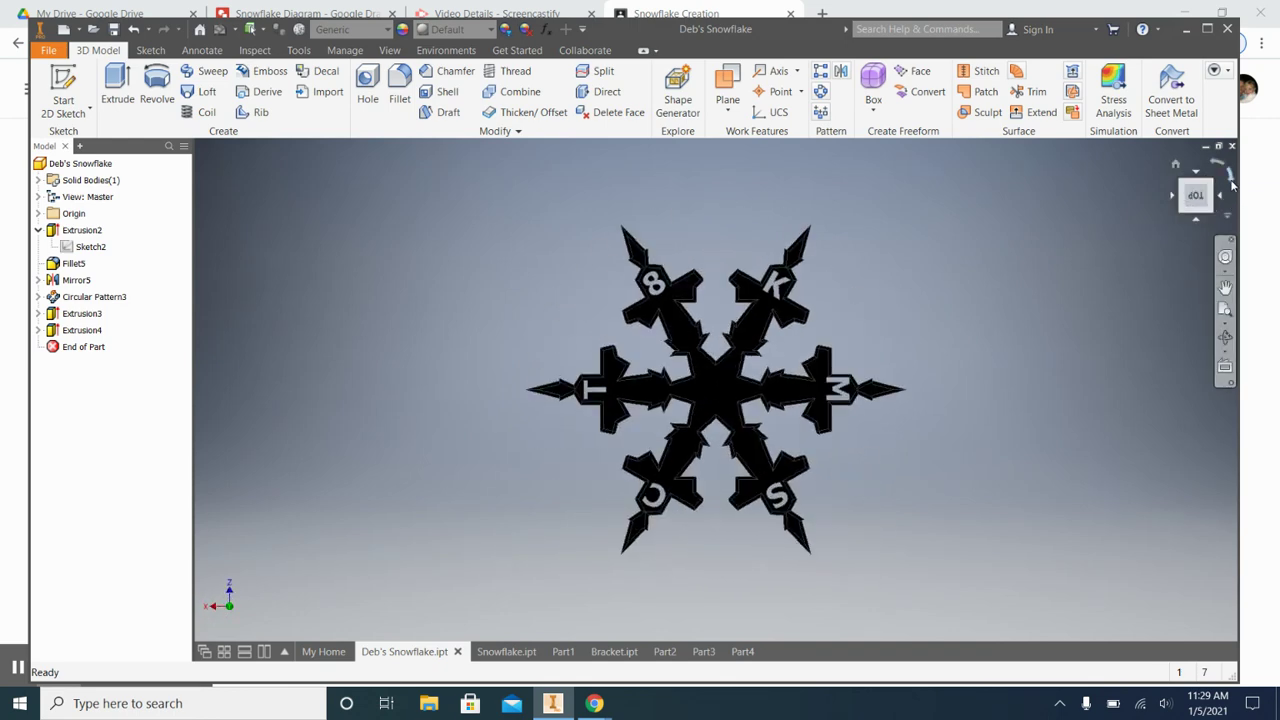
click(1232, 177)
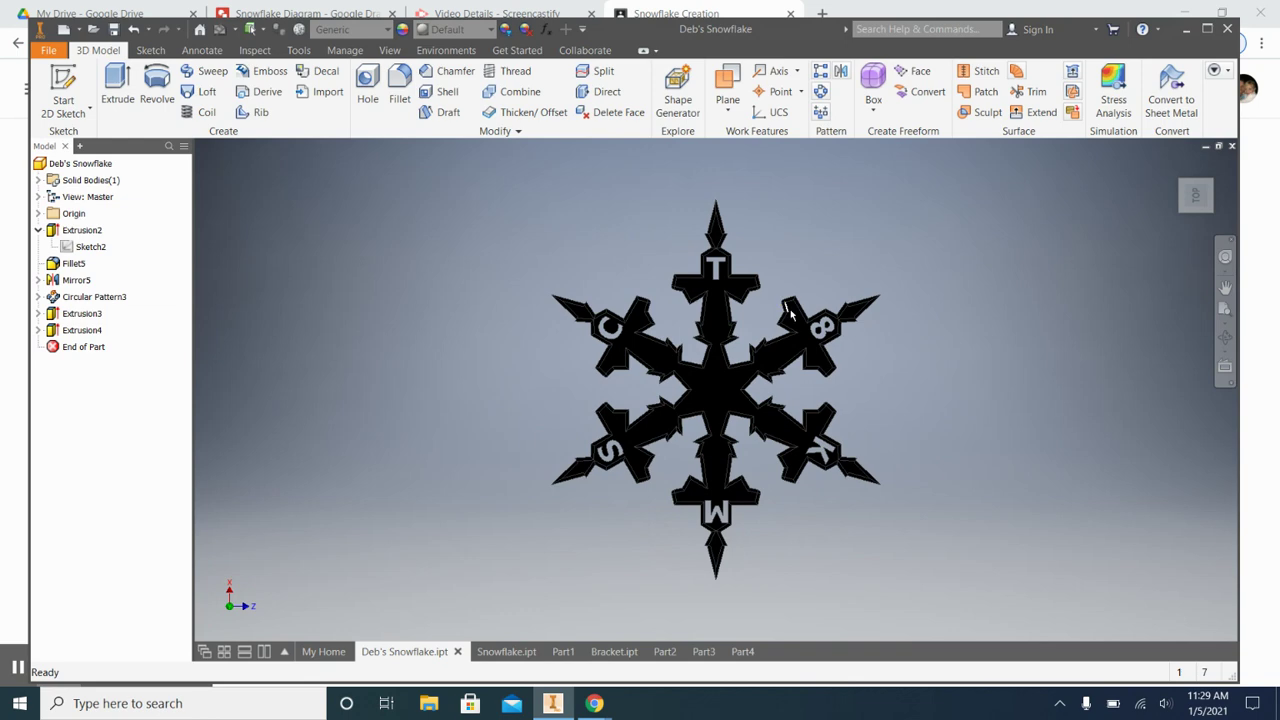
Step: Check Snowflake.ipt, then return to Part1 and turn it to face the top
click(490, 651)
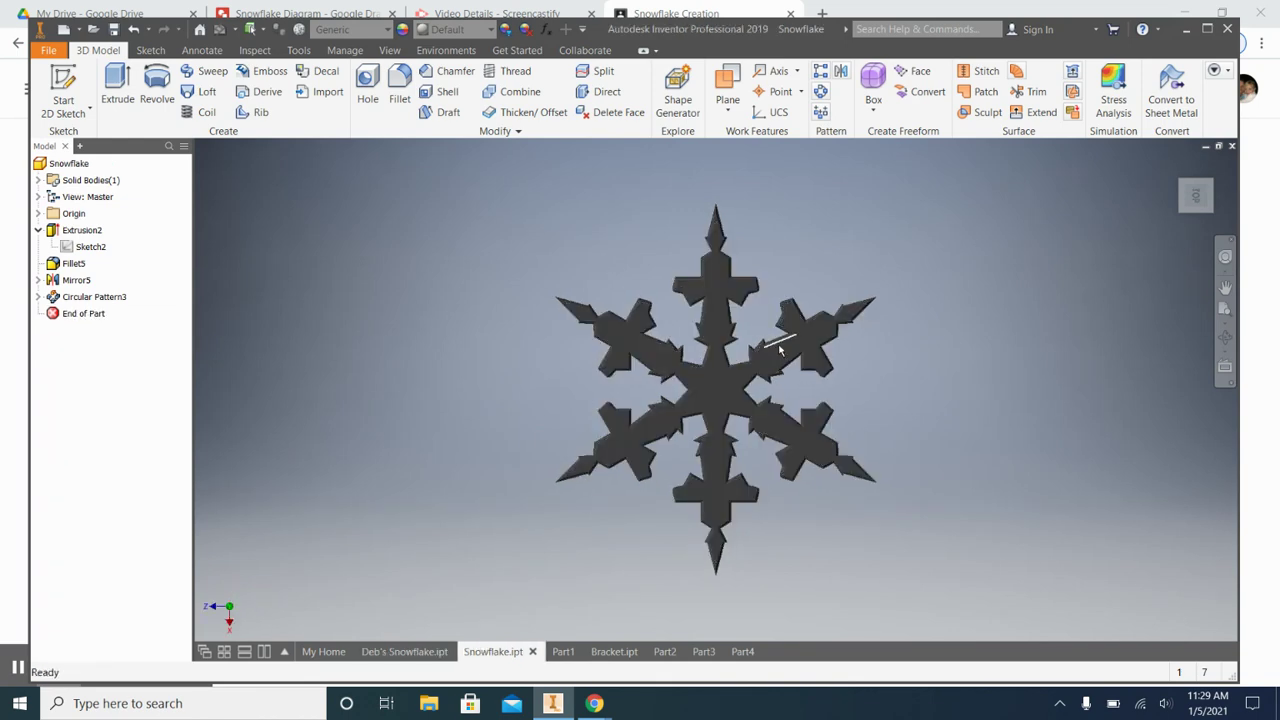
click(565, 651)
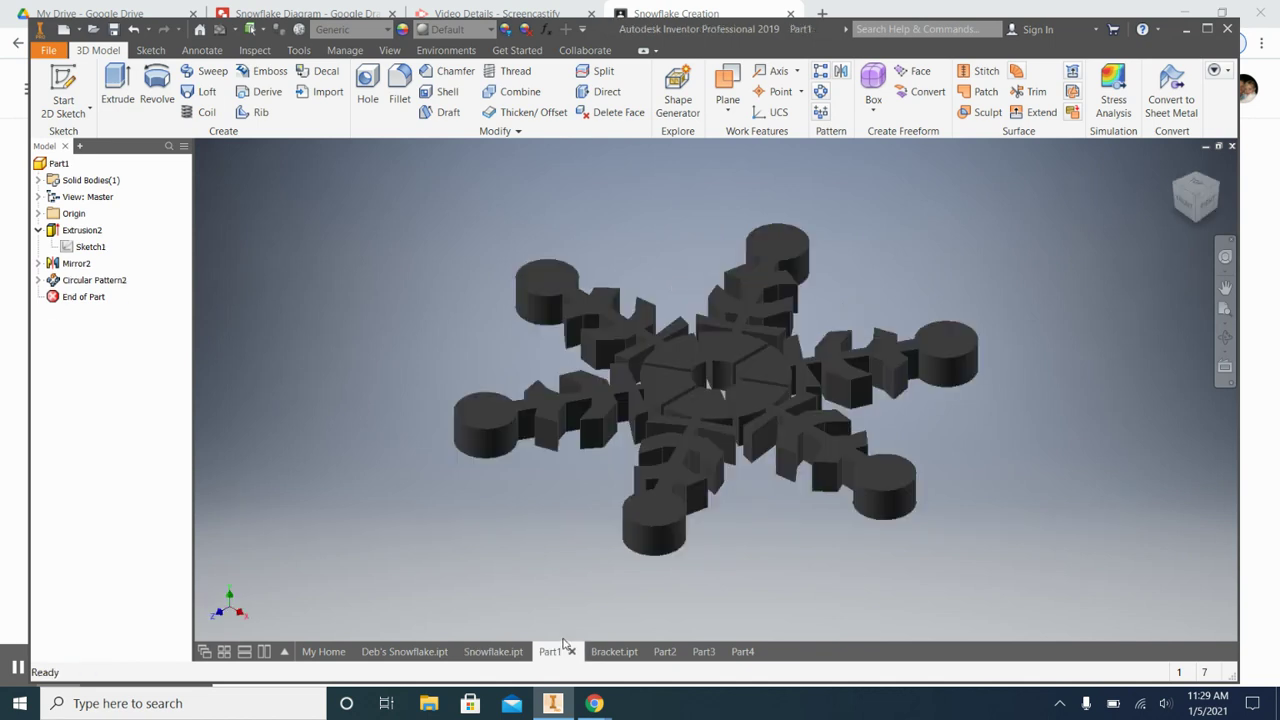
shift+middle_drag(880, 385, 869, 426)
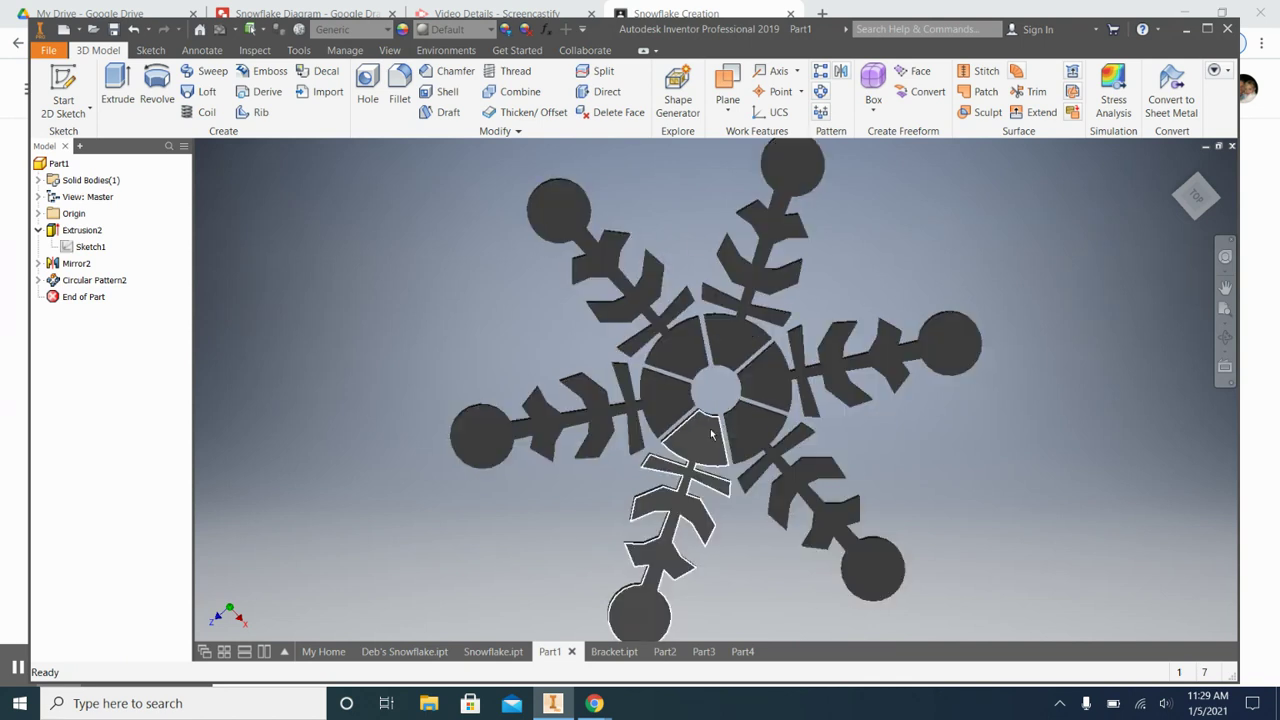
Step: Preview the Part2 and Part3 snowflakes and Part4's empty sketch
click(670, 652)
click(705, 652)
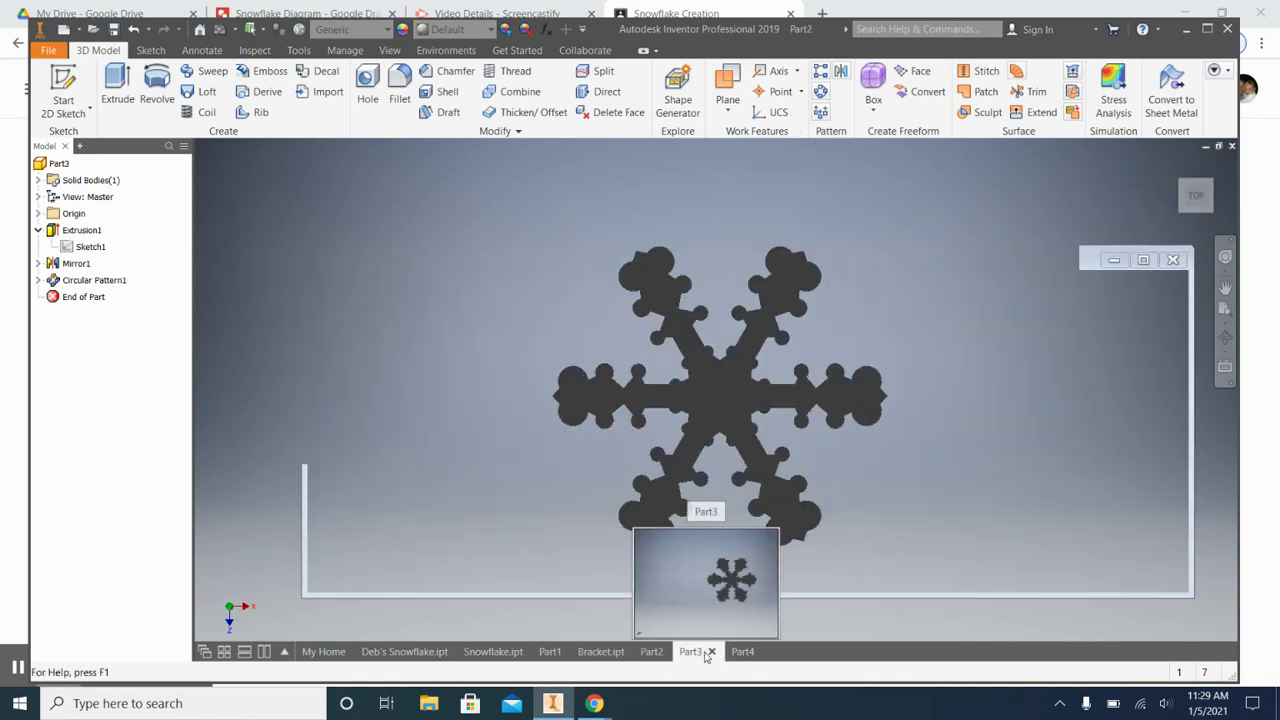
click(742, 651)
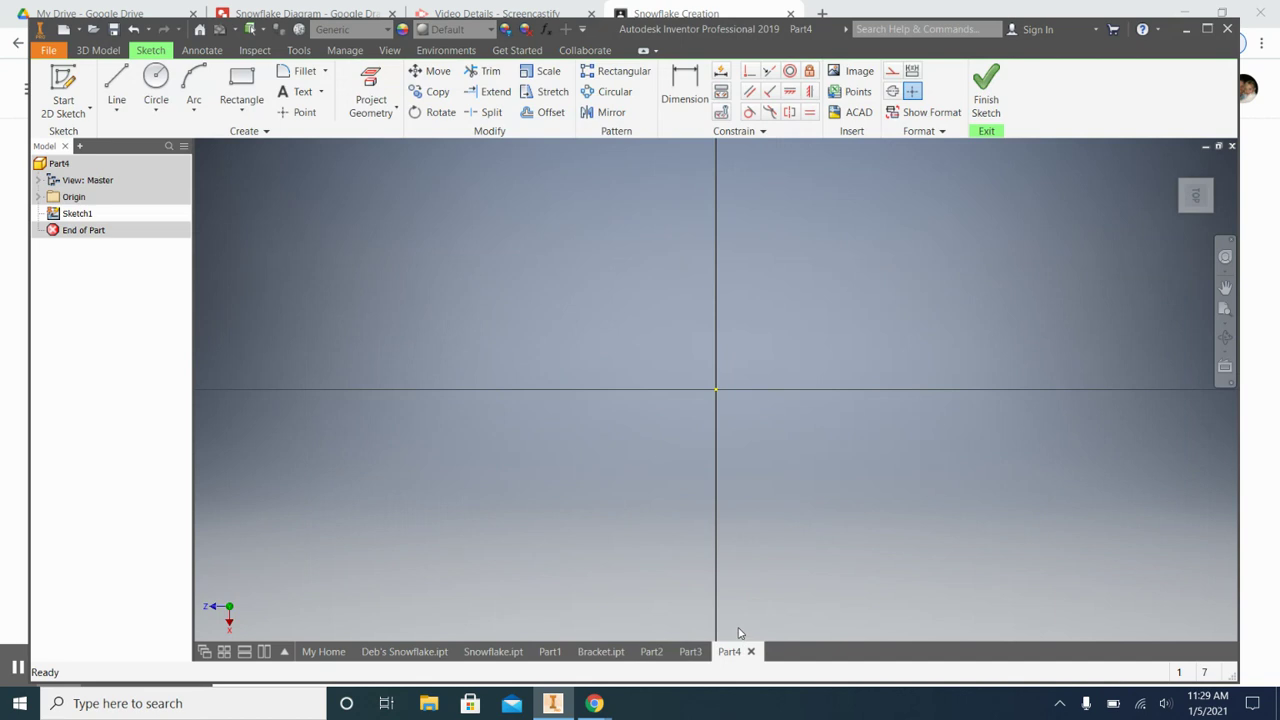
click(688, 648)
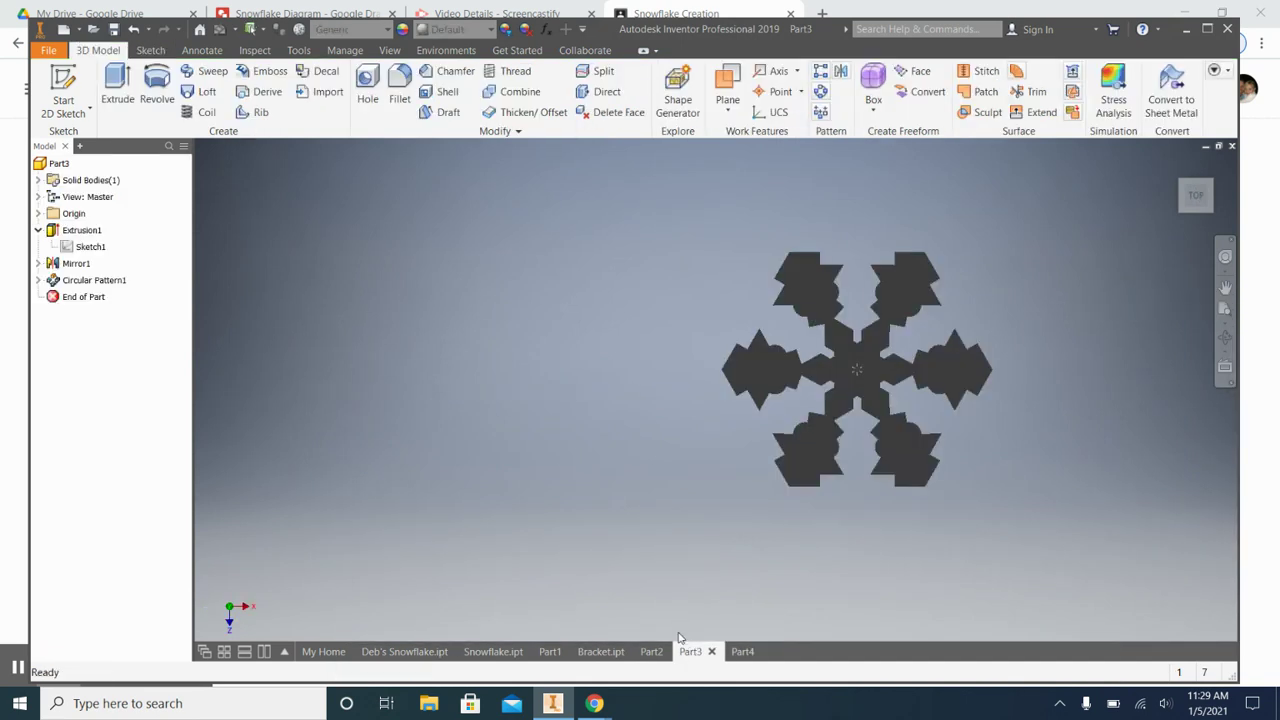
click(648, 651)
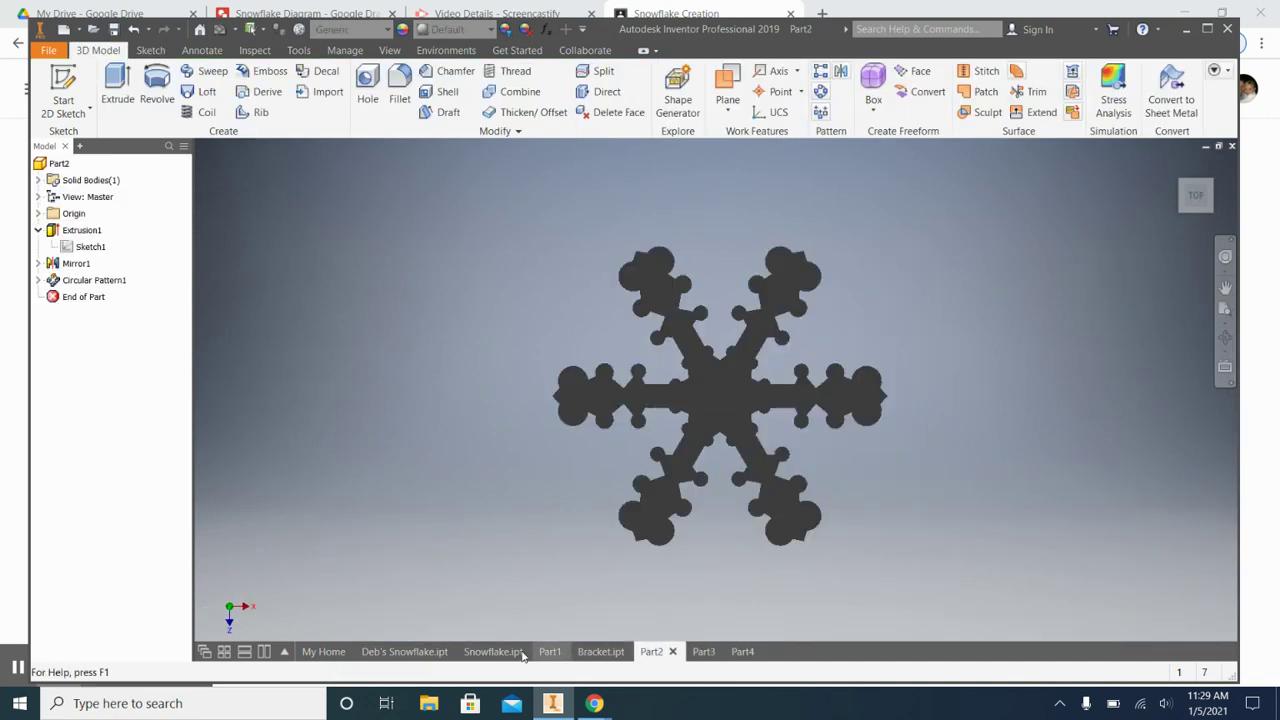
Step: Cycle back through Part1 and Part3, ending on Part4's empty sketch
mouse_move(492, 655)
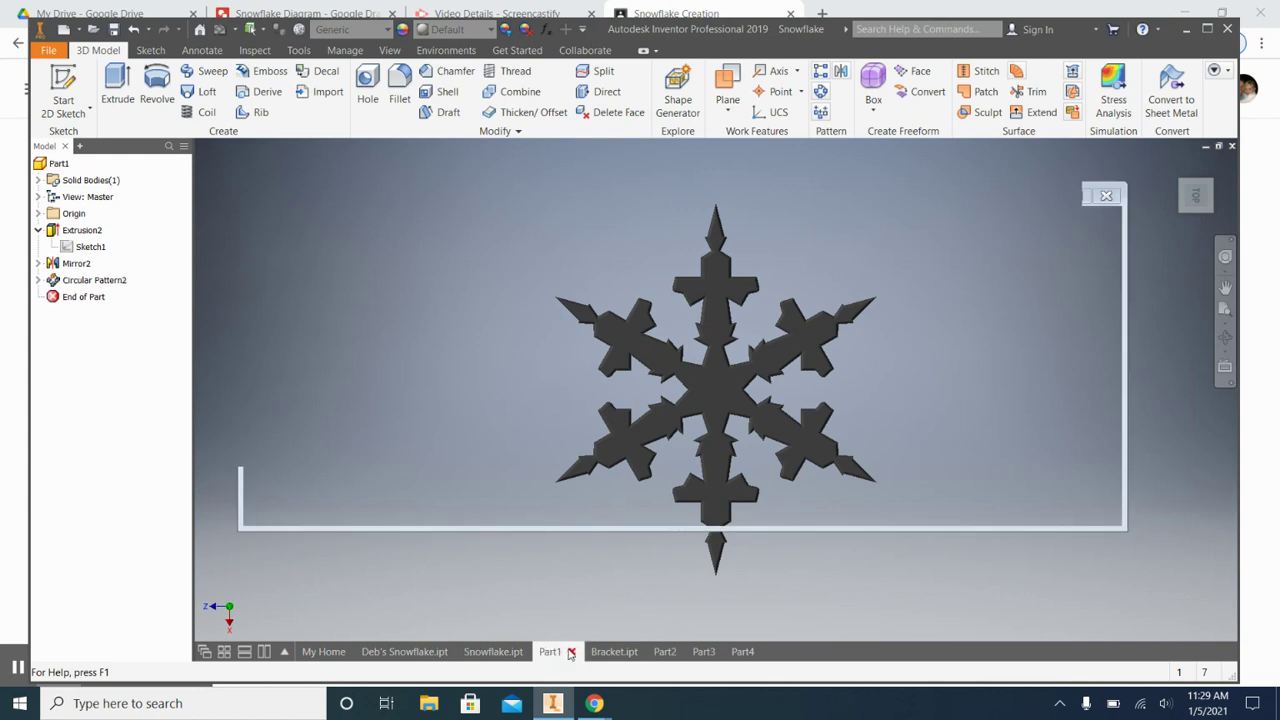
click(553, 651)
click(695, 651)
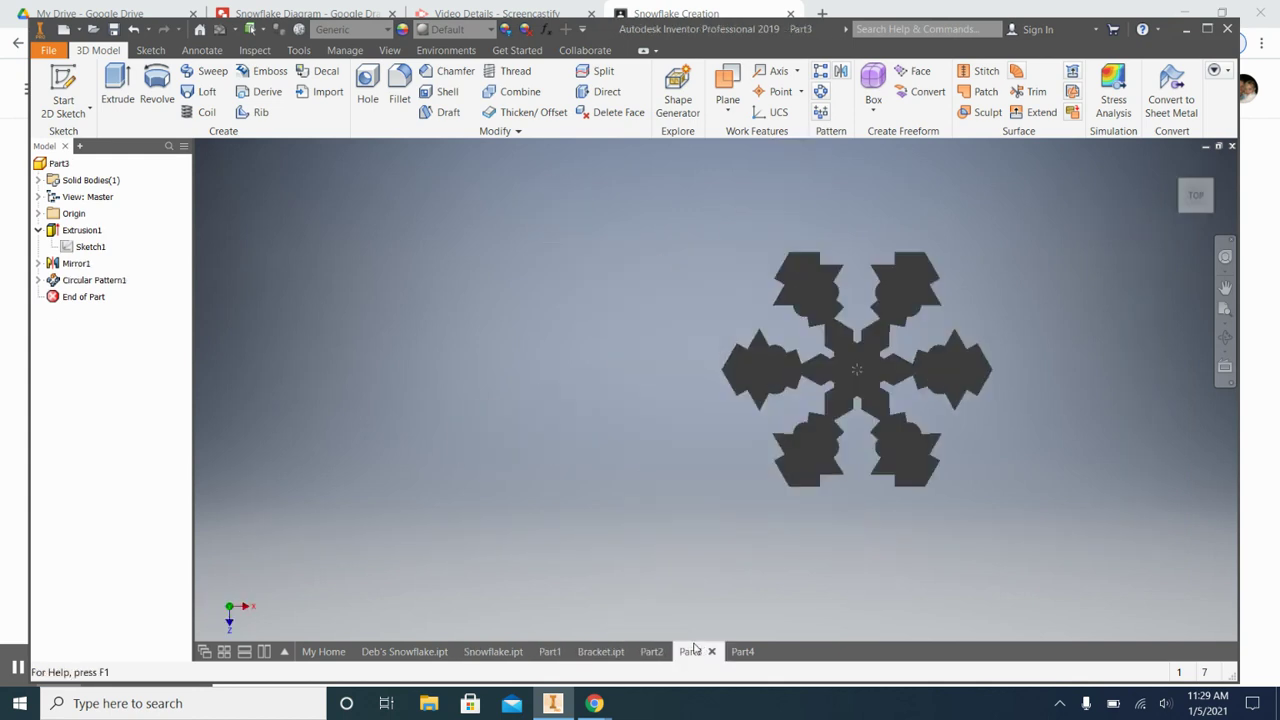
click(741, 651)
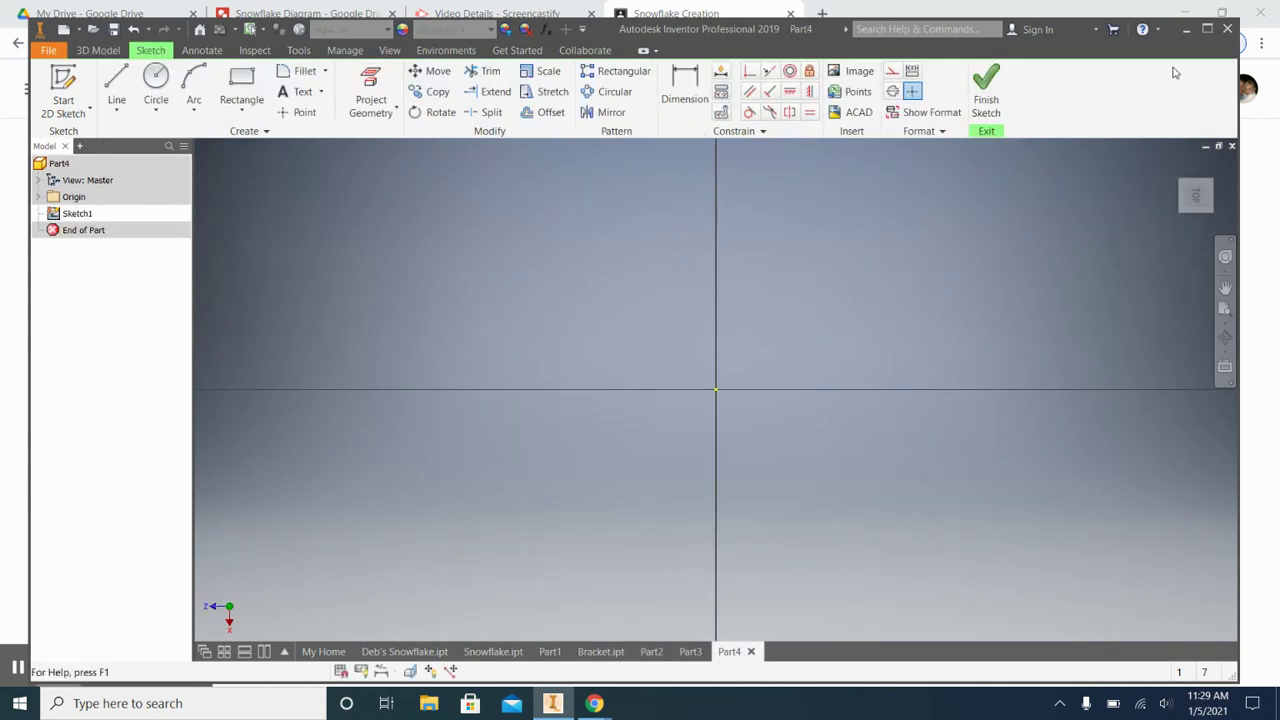
Step: Exit the sketch and close Part4 without saving
click(1190, 170)
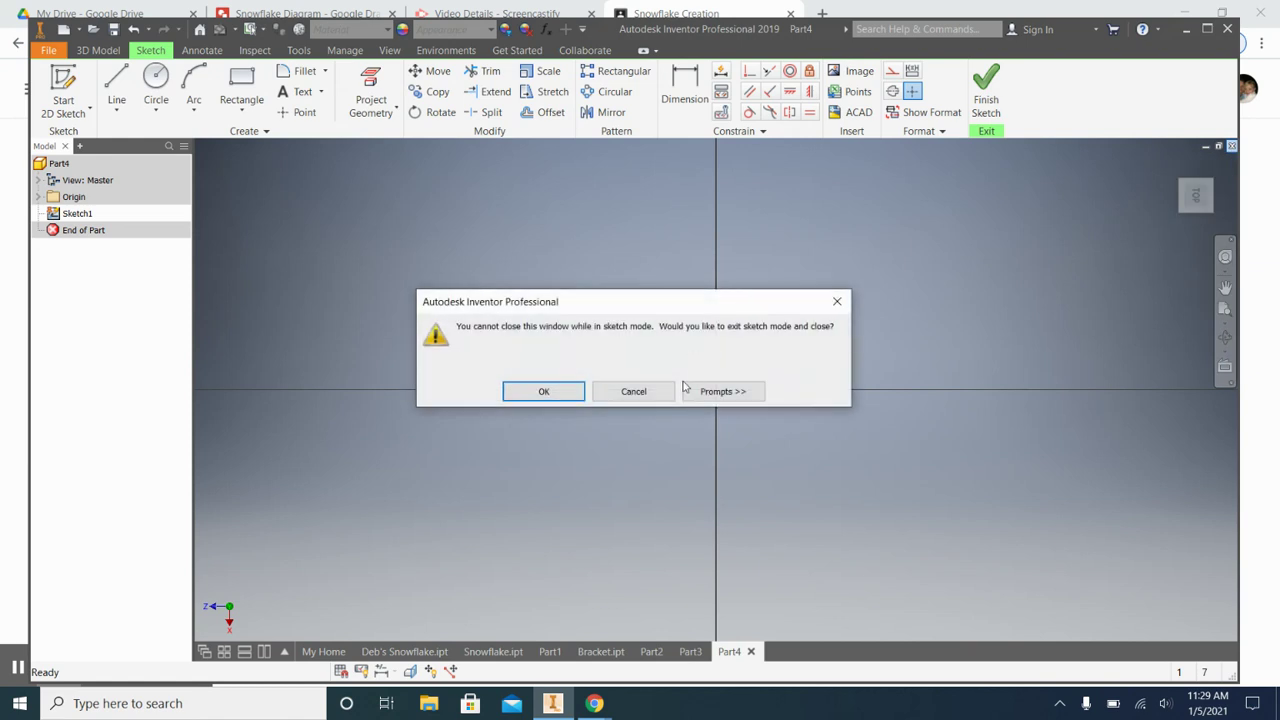
click(560, 391)
click(1232, 147)
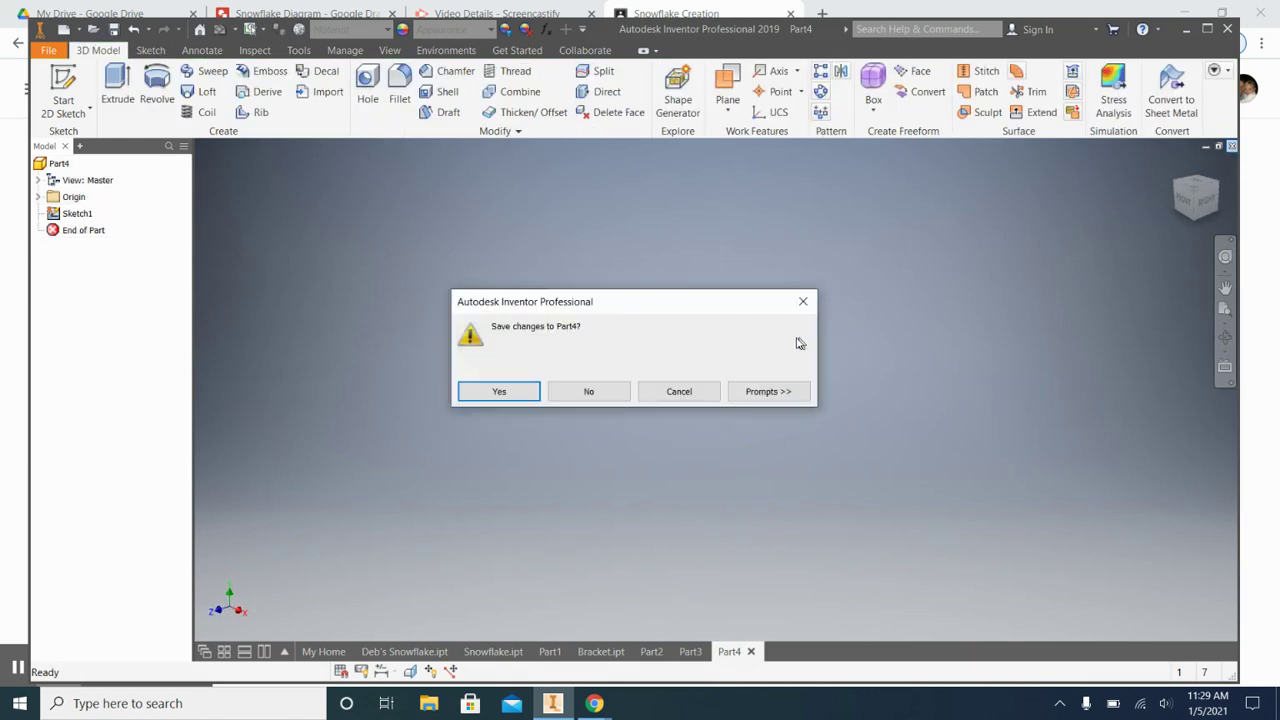
click(597, 394)
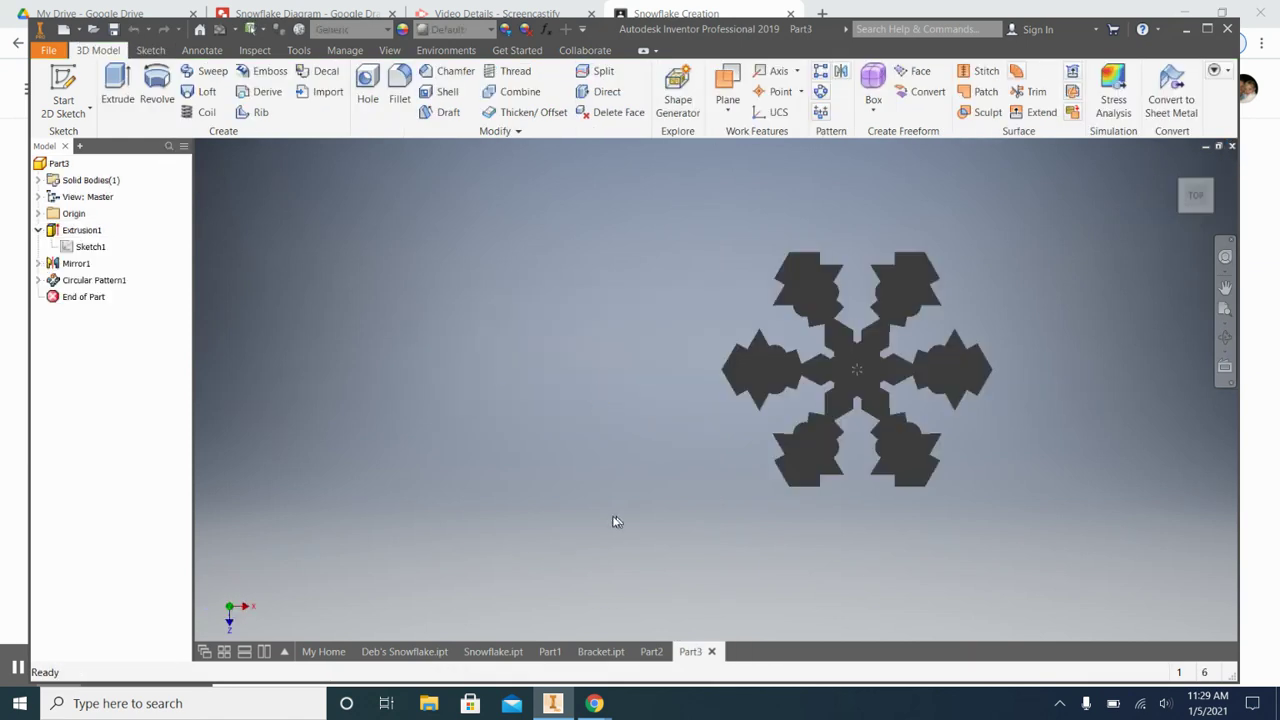
Step: Create a new part from the Standard (in).ipt template, accepting the style conflict
click(64, 31)
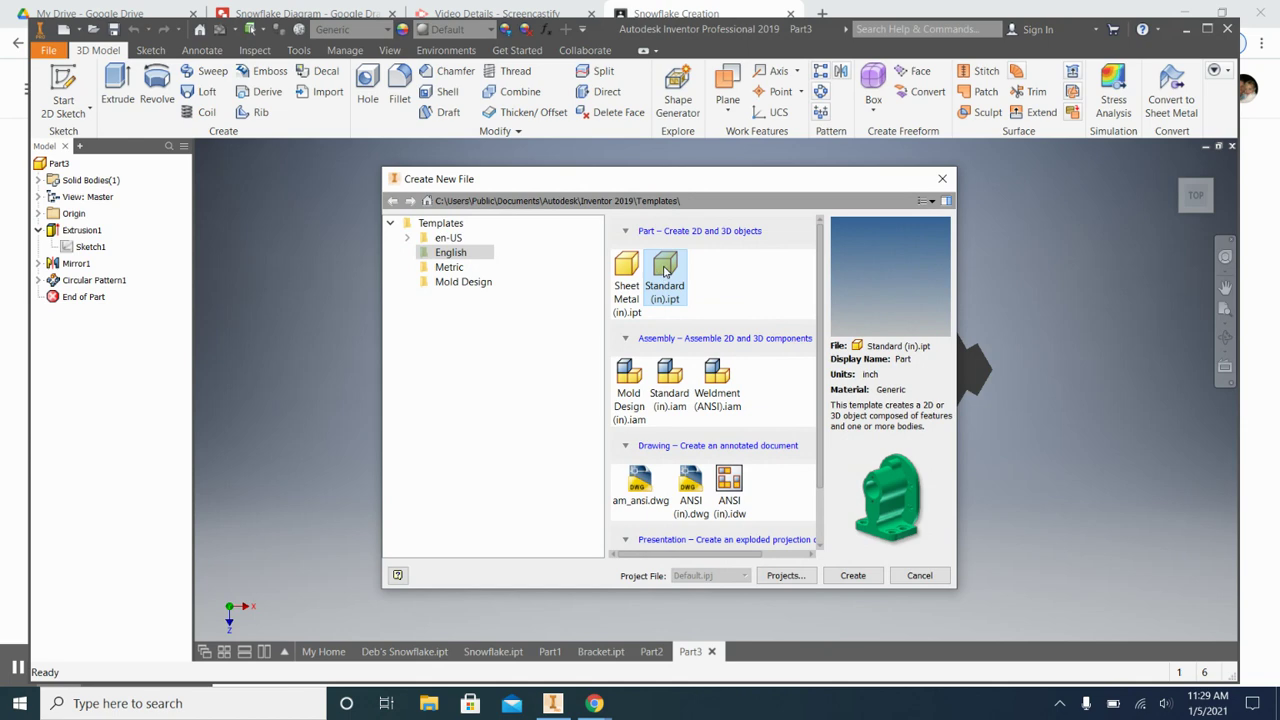
click(853, 575)
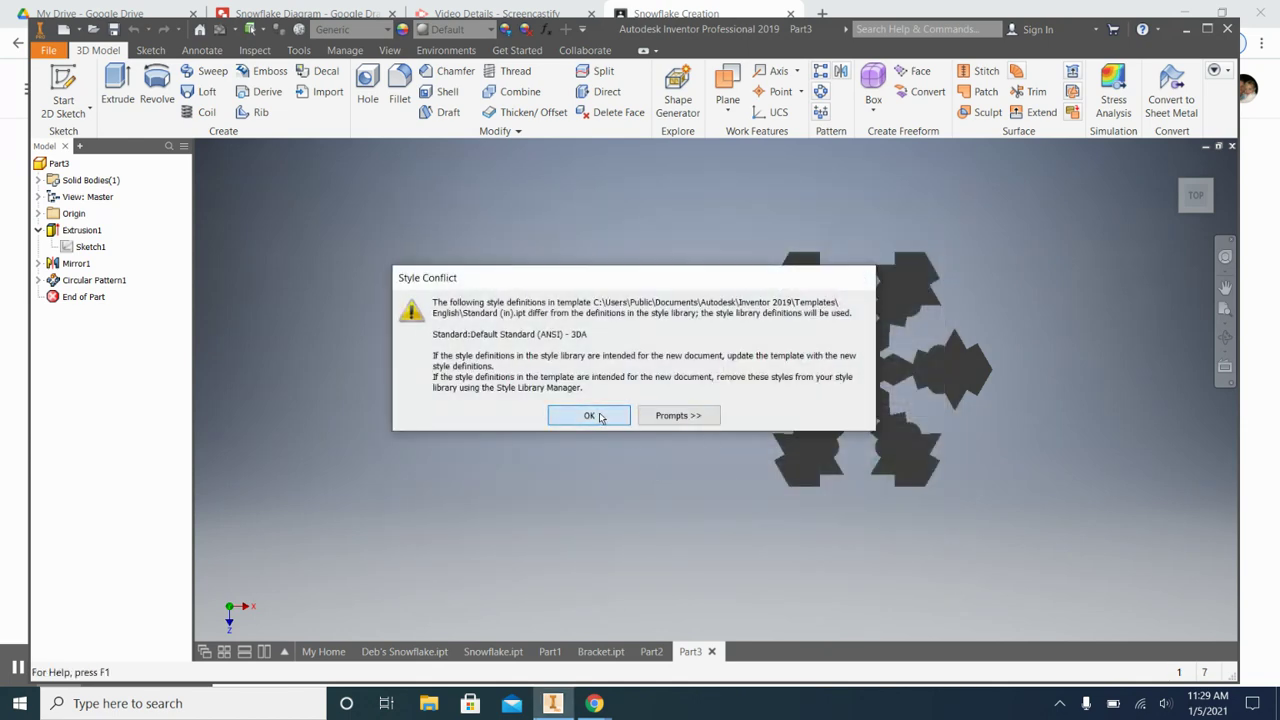
click(604, 416)
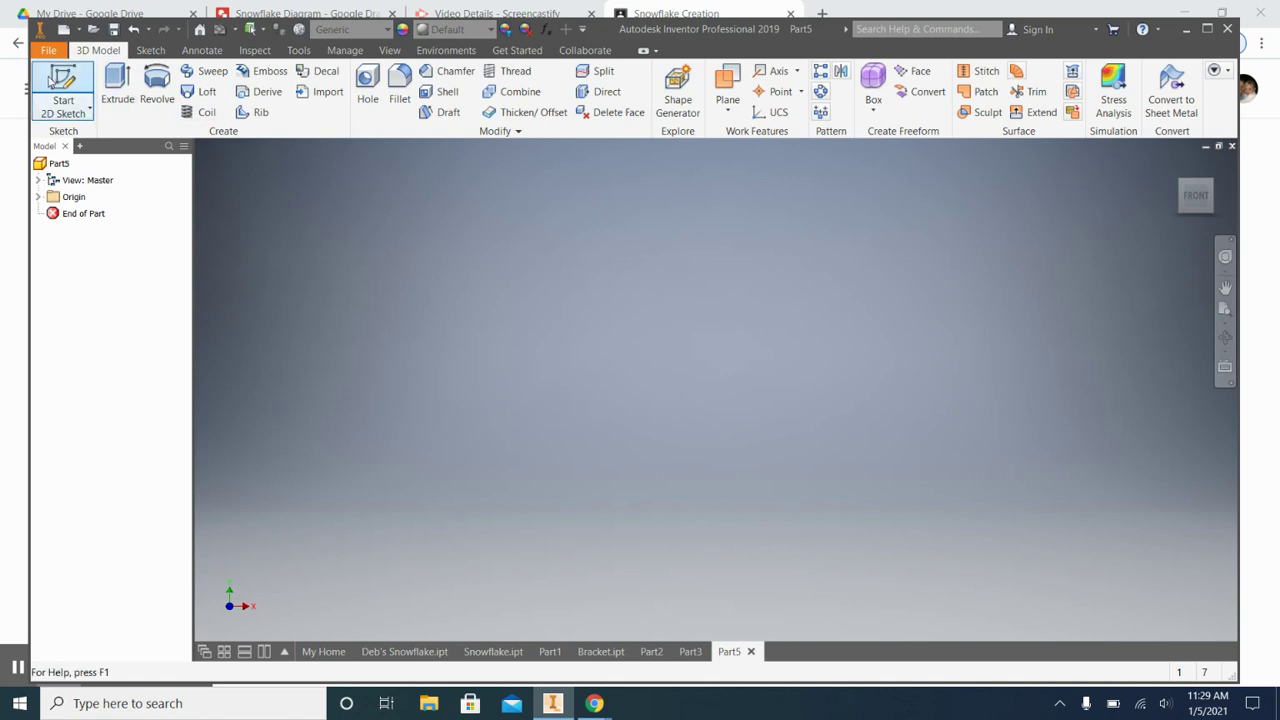
Step: Start a 2D sketch on Part5's XZ plane
click(66, 83)
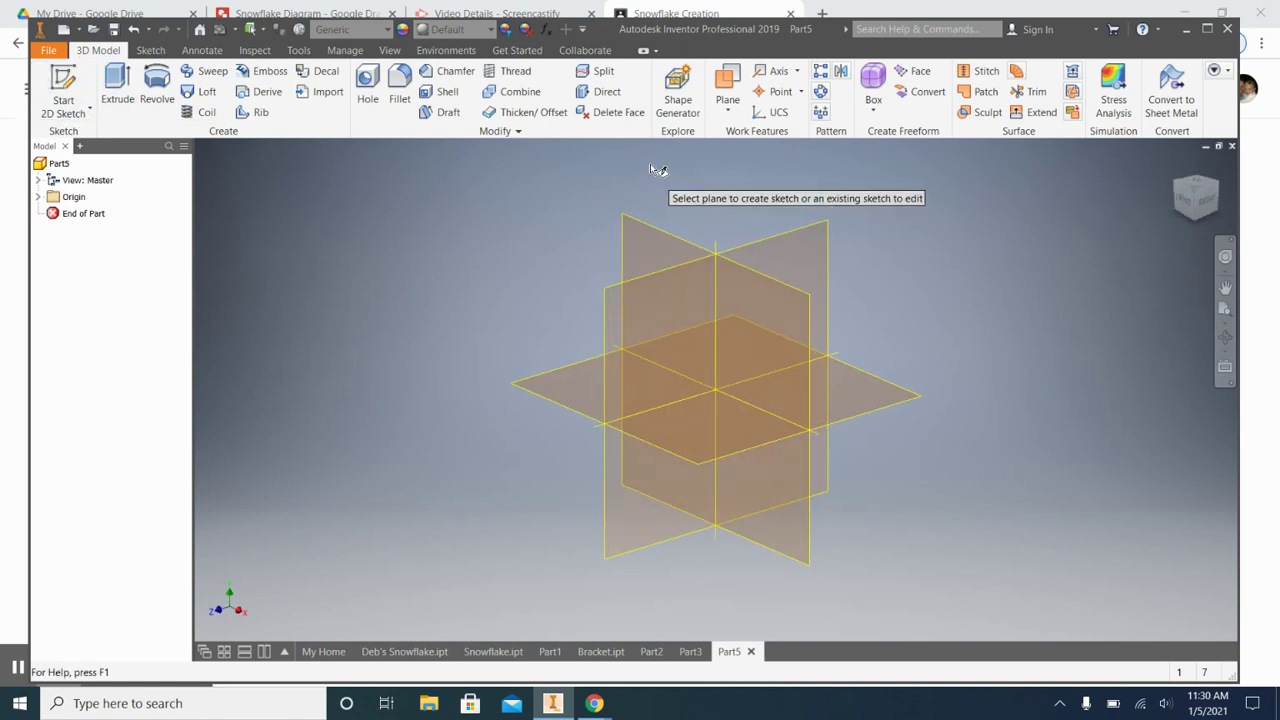
click(540, 390)
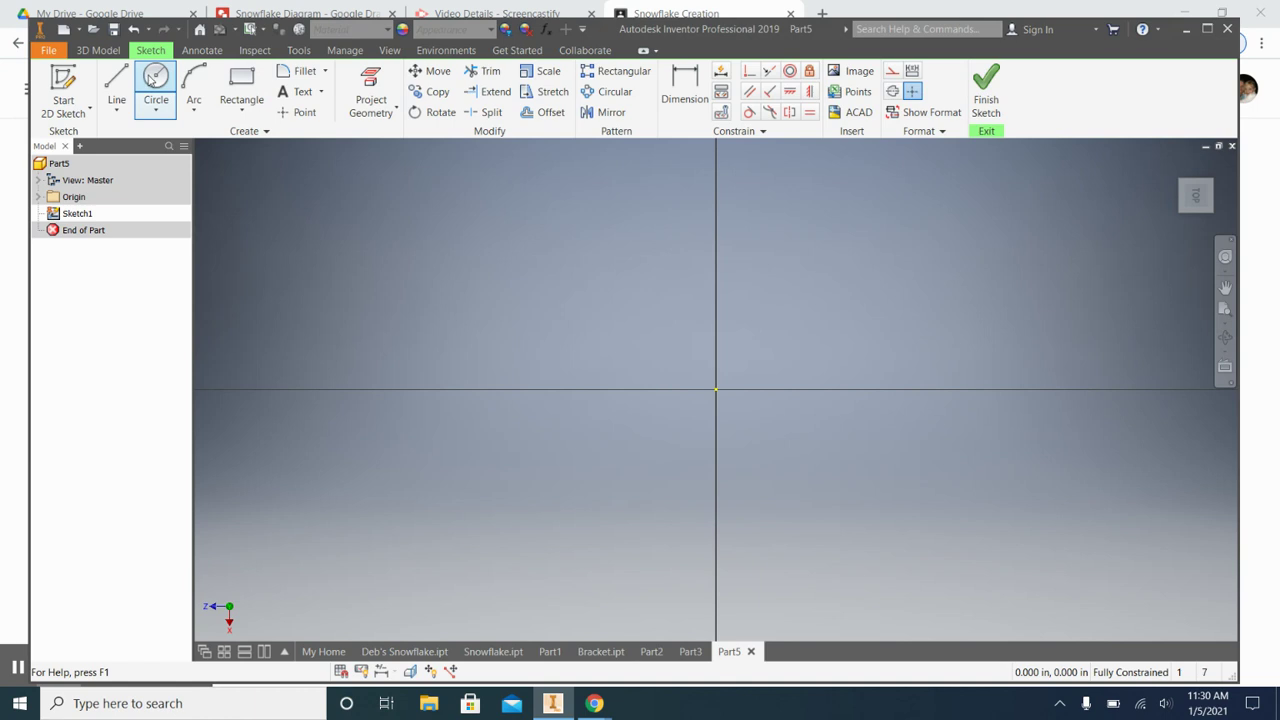
Step: Draw a circle of 2.5 in diameter centred on the sketch origin
click(152, 80)
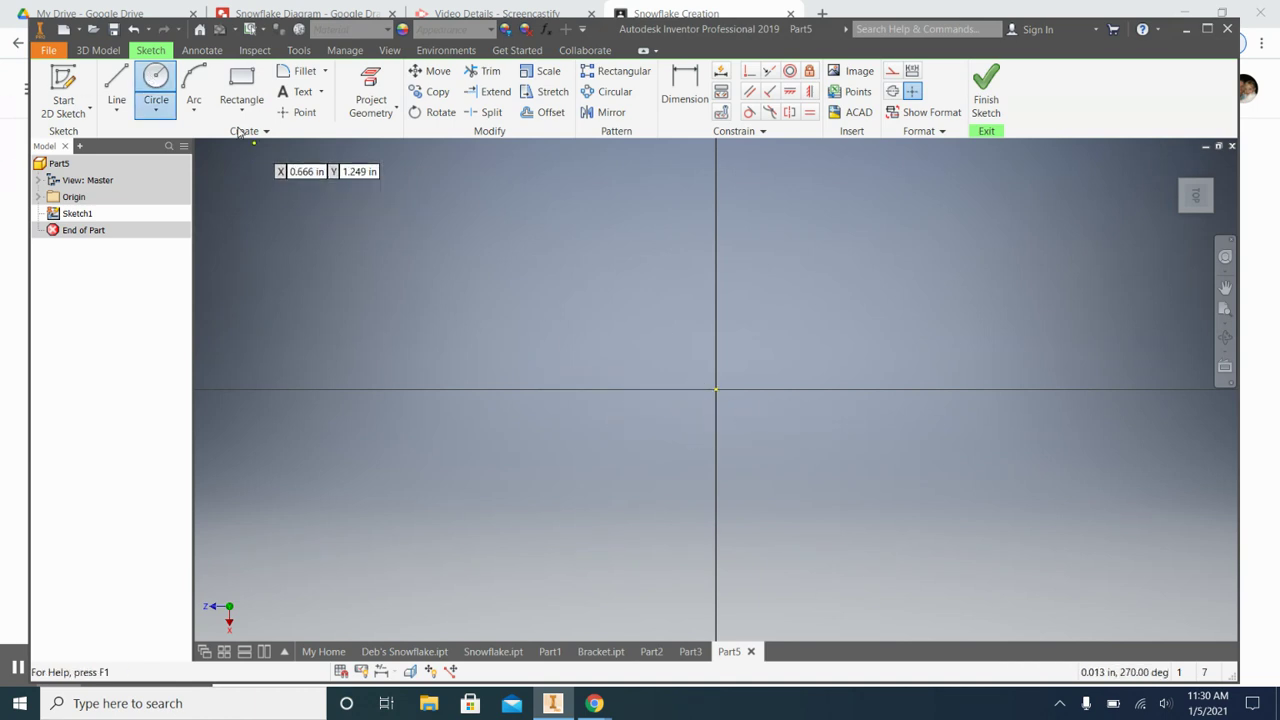
click(716, 389)
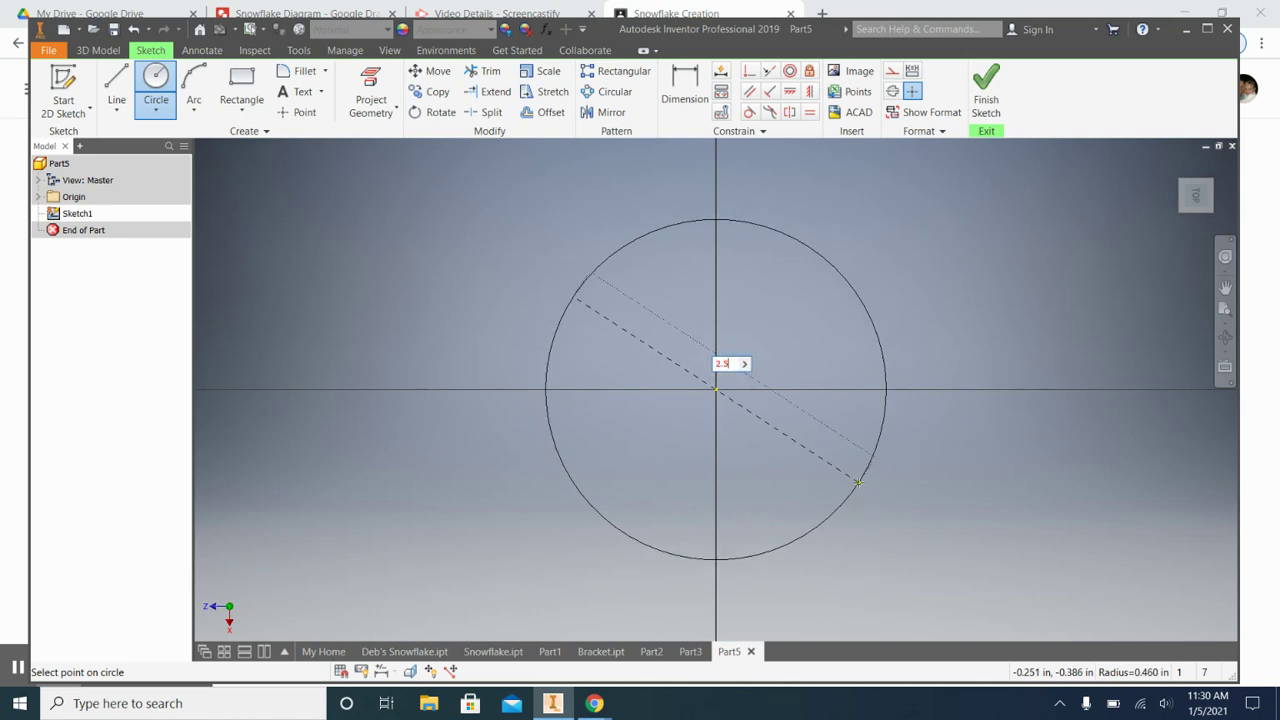
text(2.5)
key(Return)
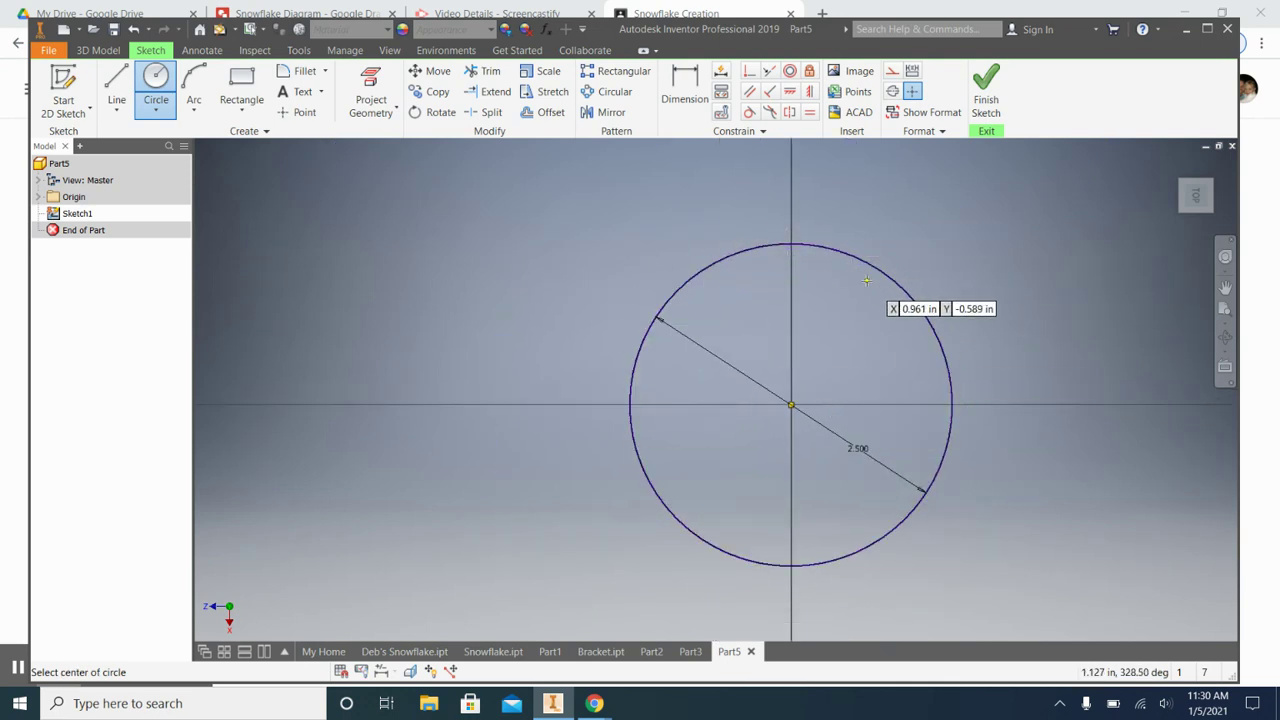
click(116, 88)
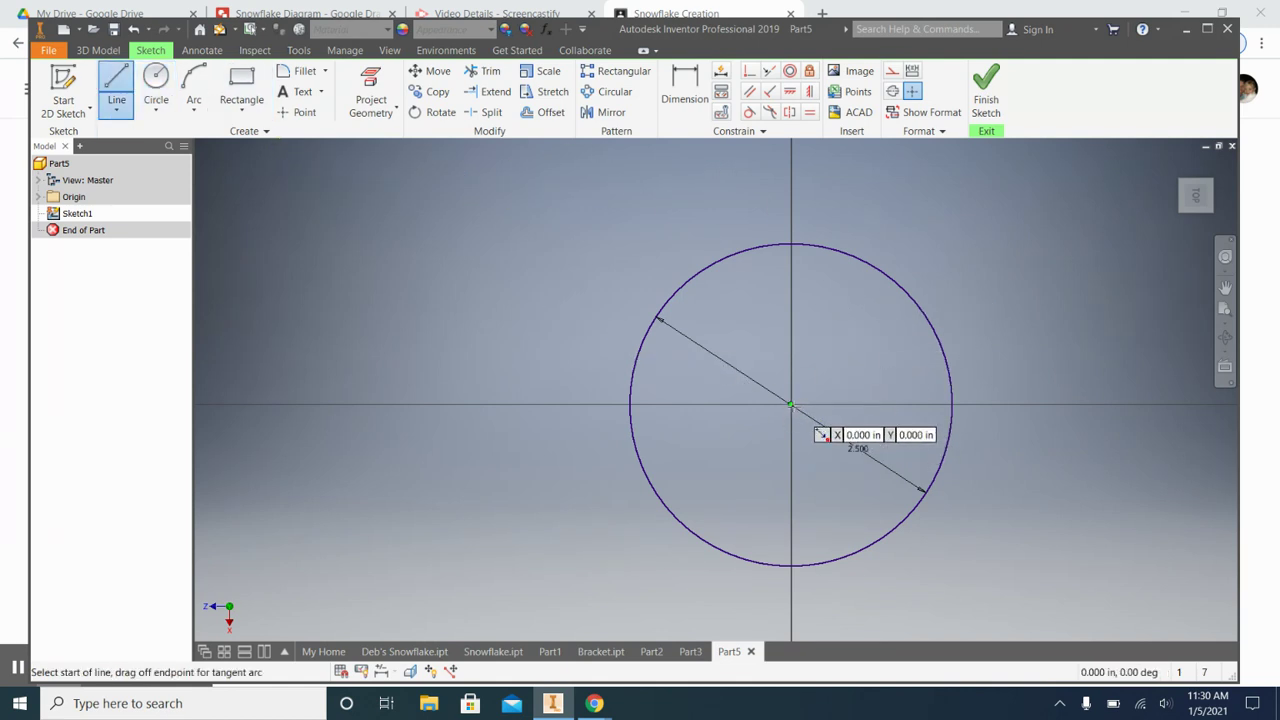
Step: Draw a line from the circle's centre up and to the right, past its edge
click(790, 405)
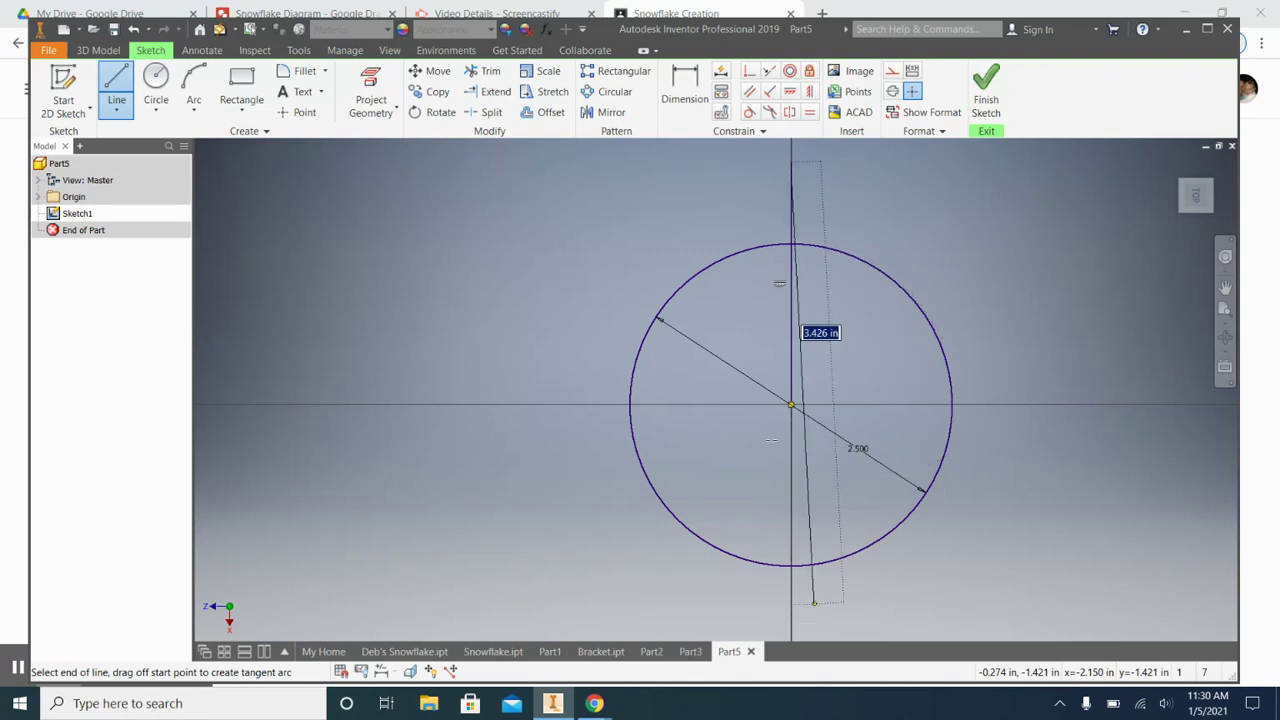
click(107, 80)
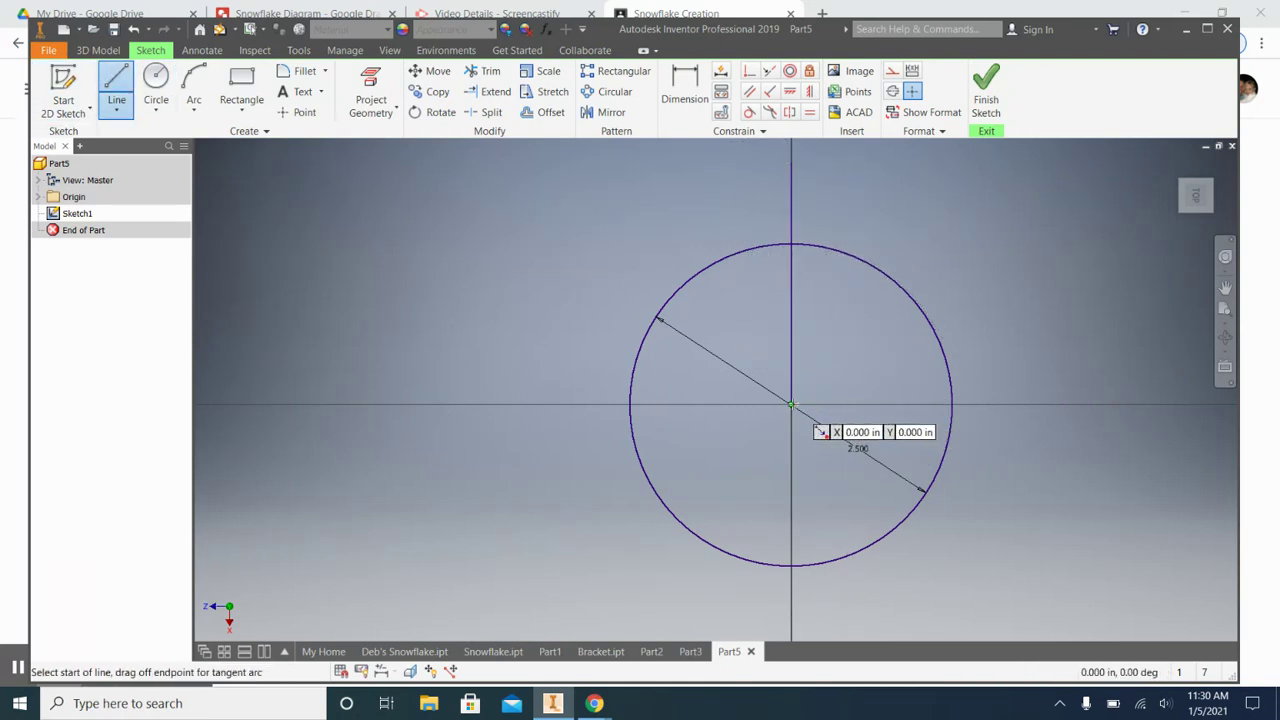
click(790, 405)
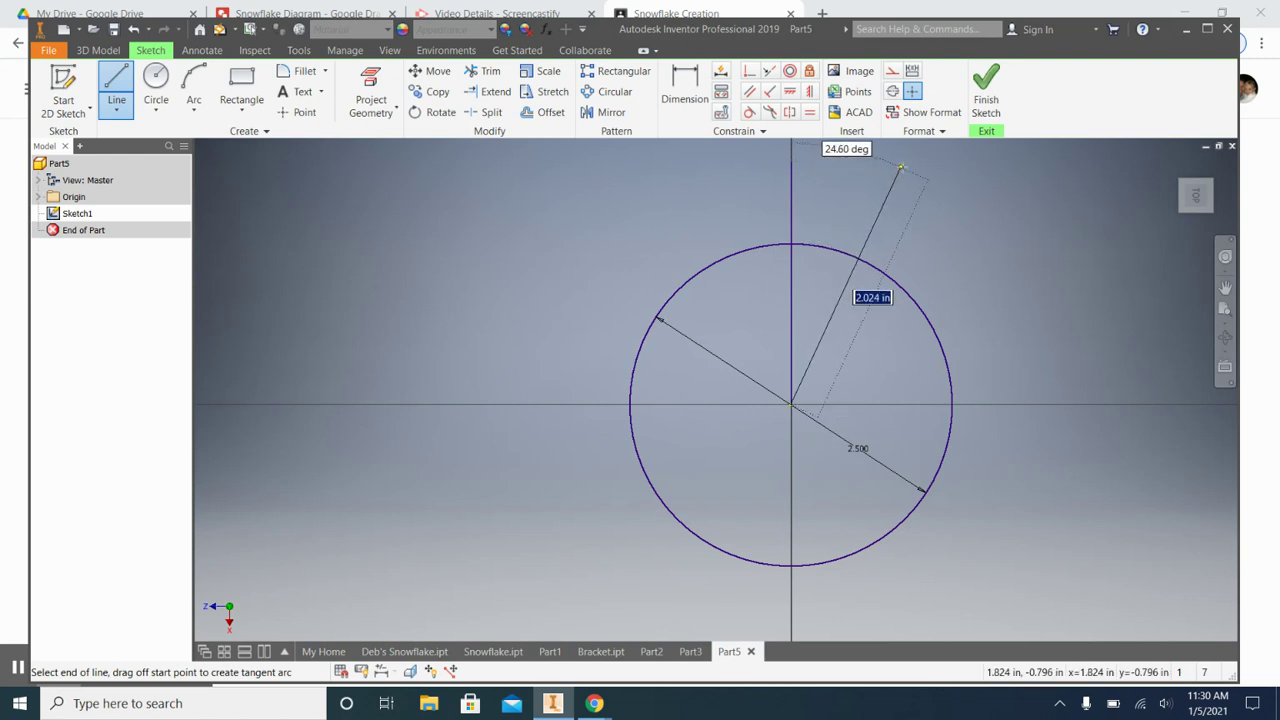
click(903, 163)
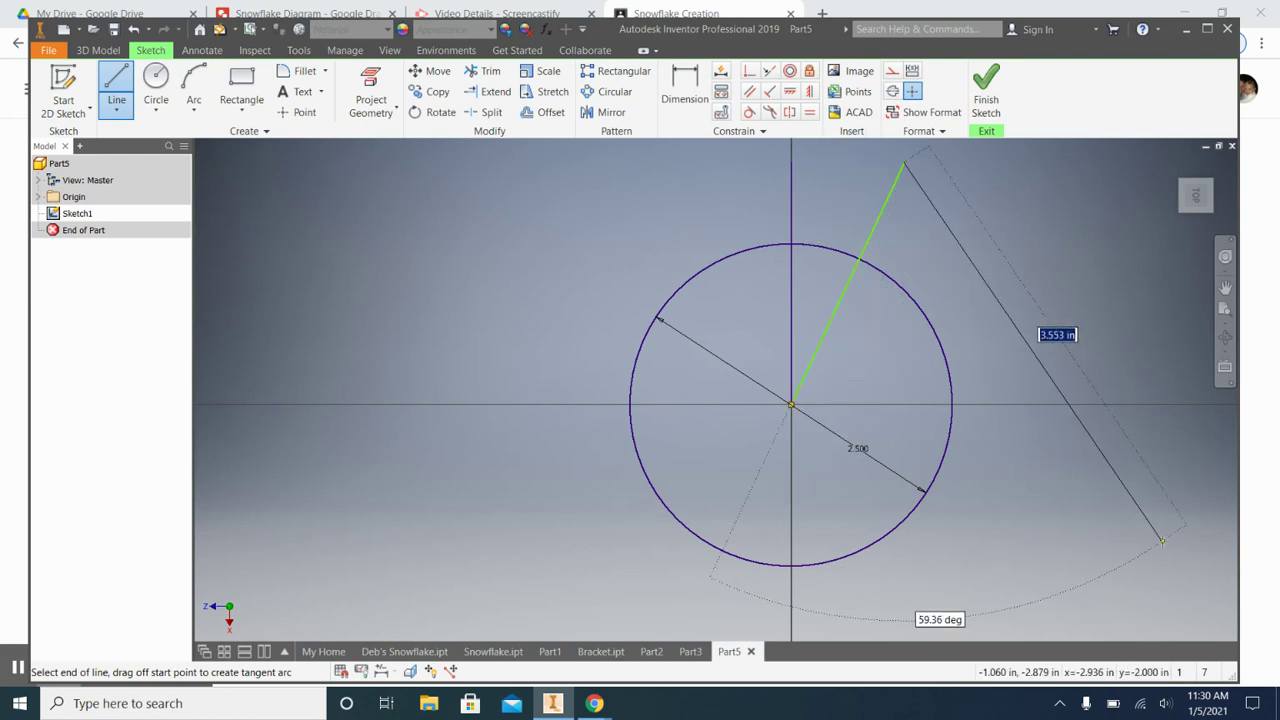
key(Escape)
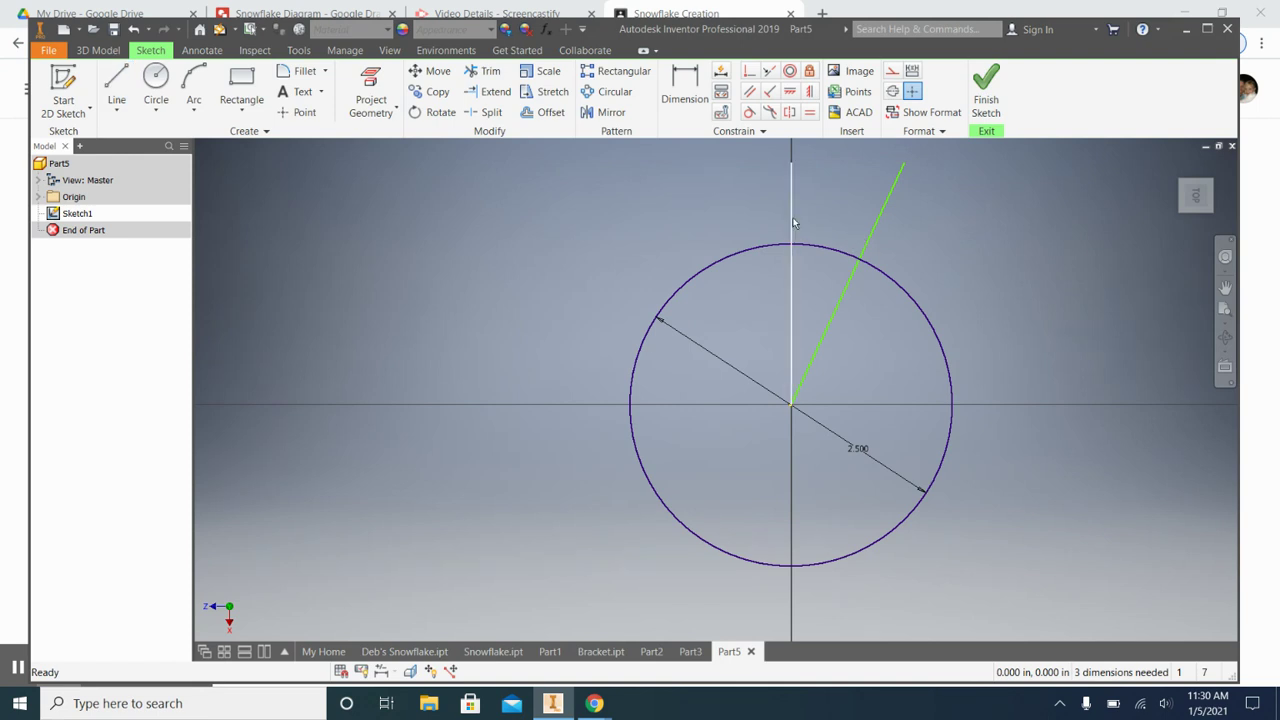
Step: Dimension the slanted line at 30° from the vertical axis line
click(684, 99)
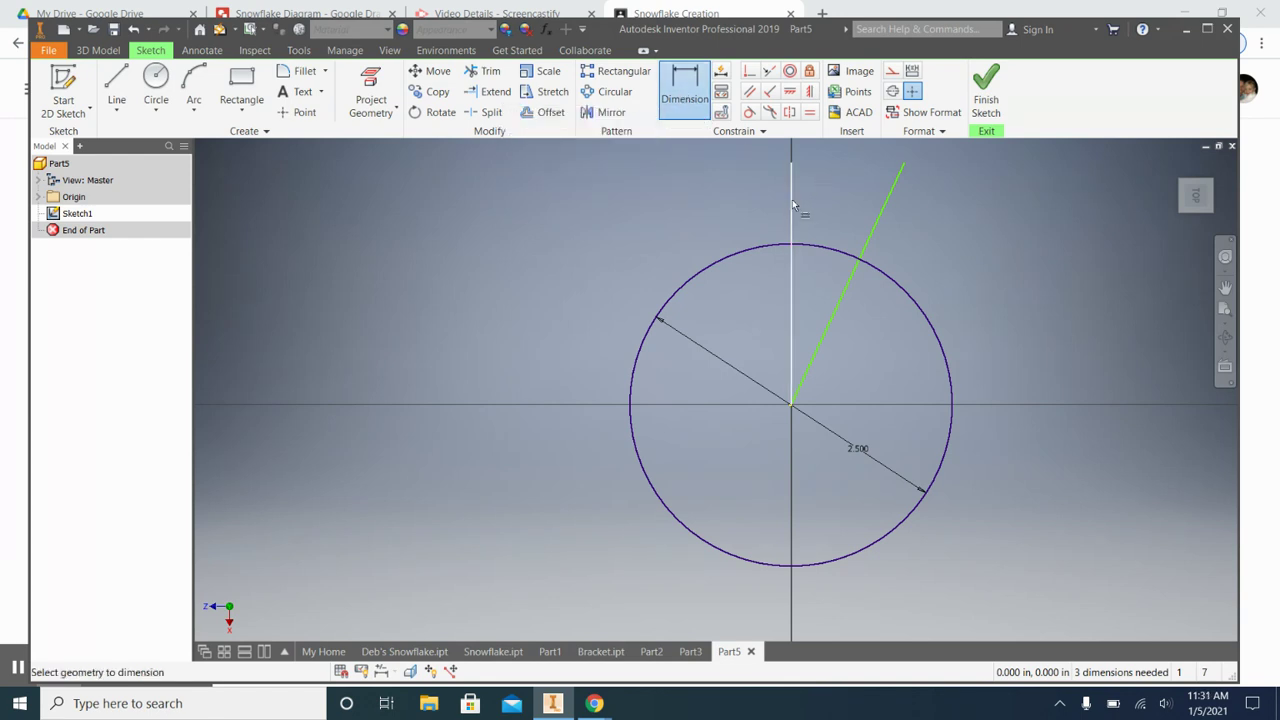
click(792, 205)
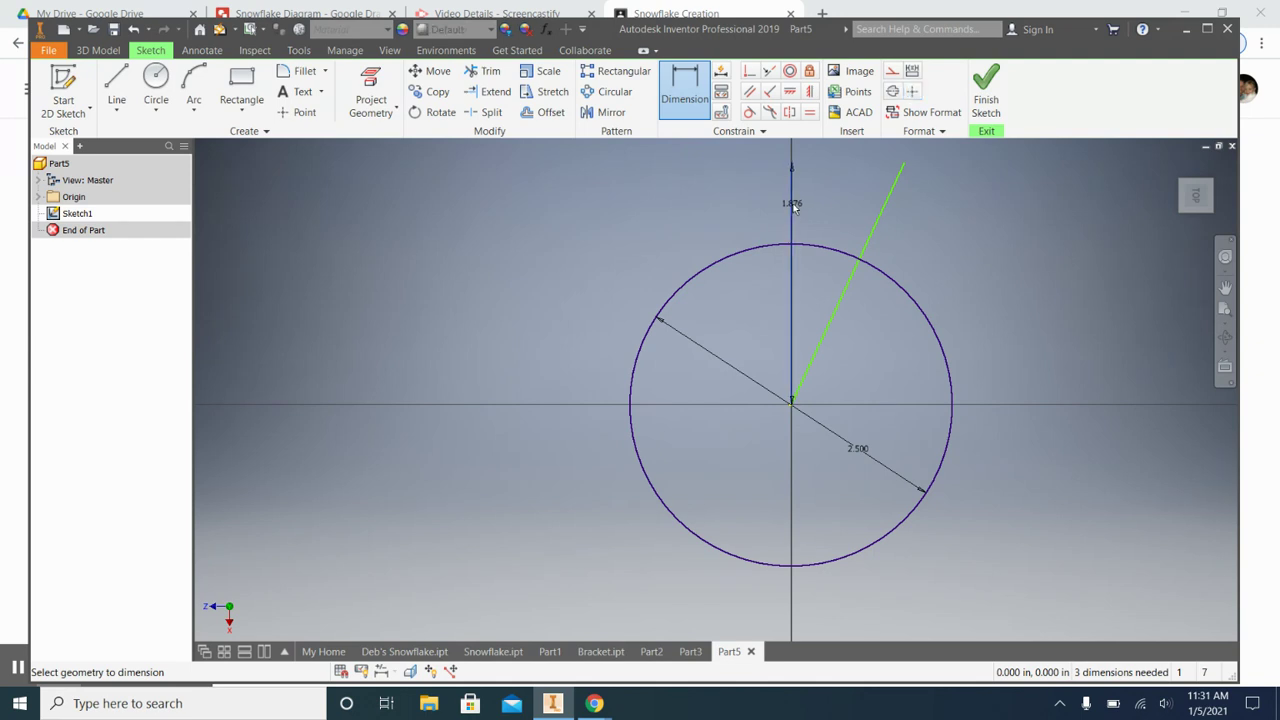
click(875, 229)
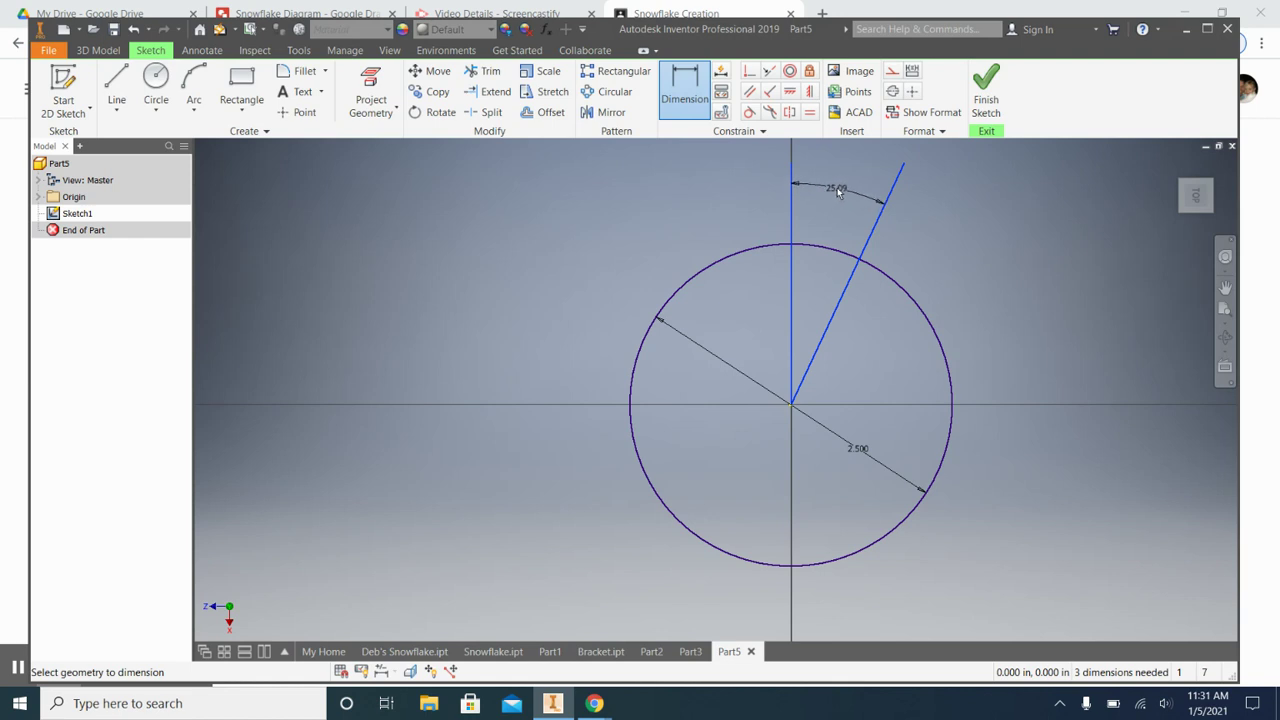
click(838, 192)
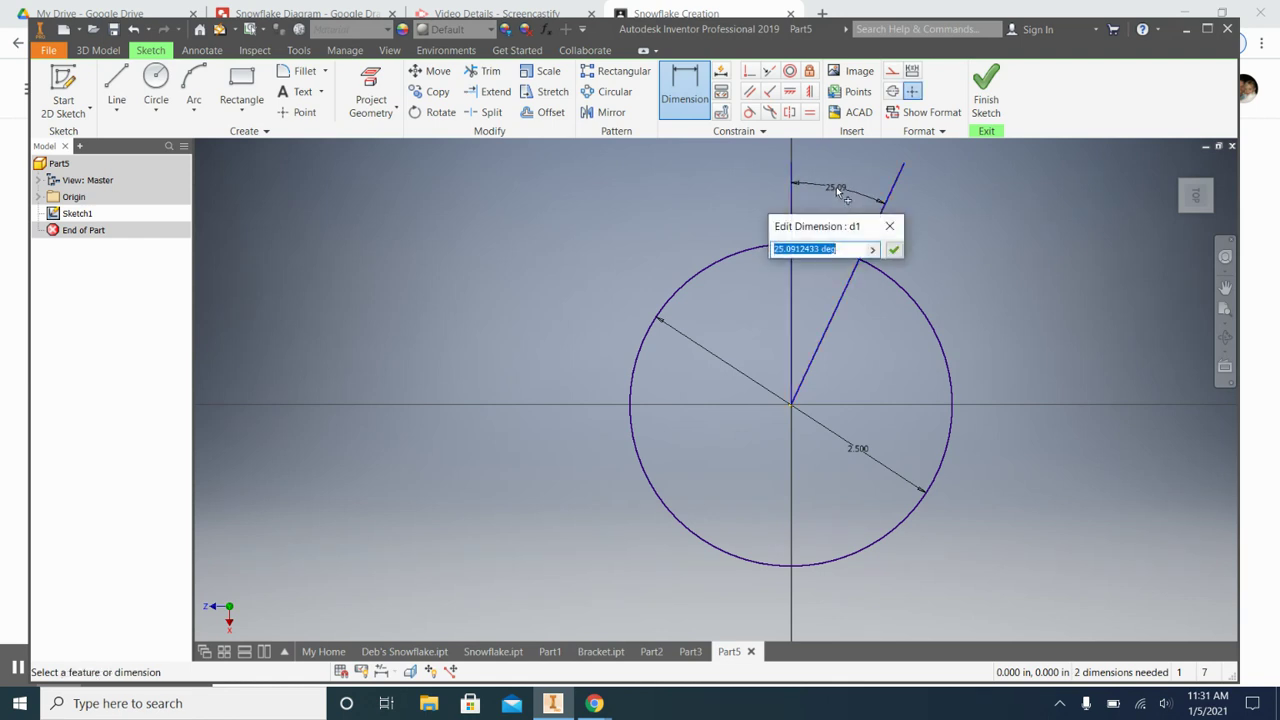
key(Return)
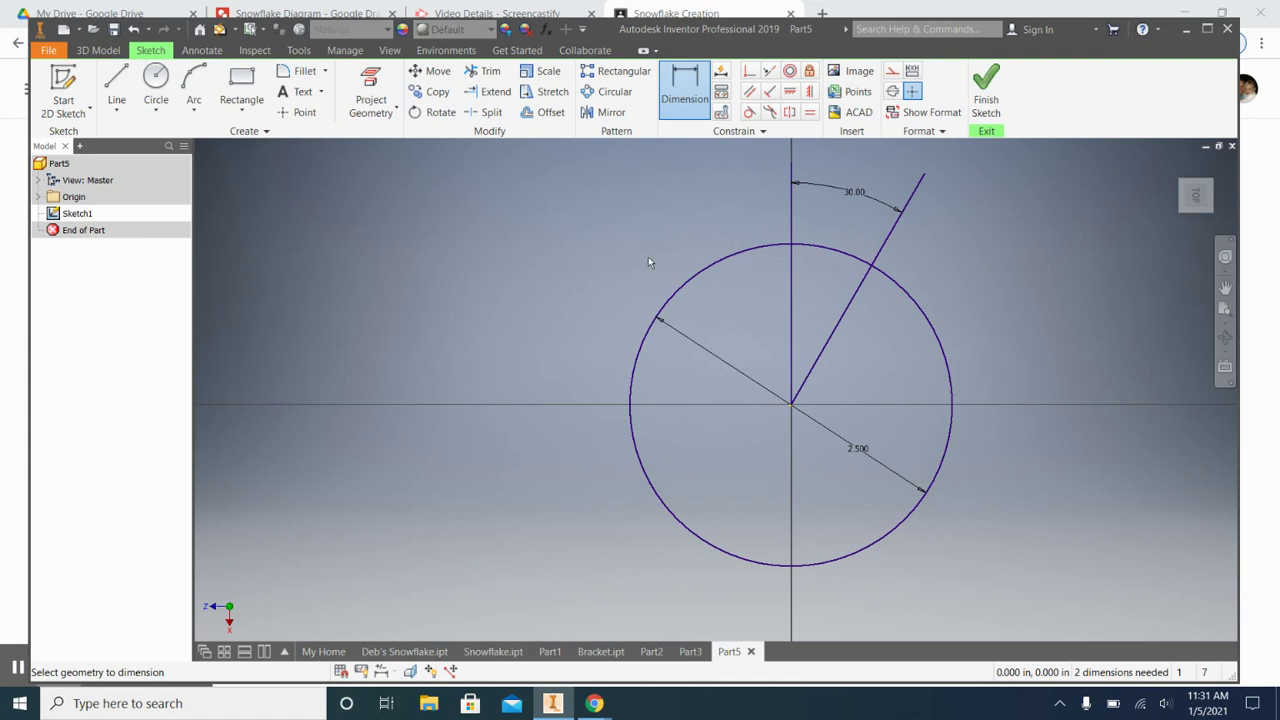
Step: Draw a zigzag line chain down from the circle's top, undoing the extra last segment
click(116, 80)
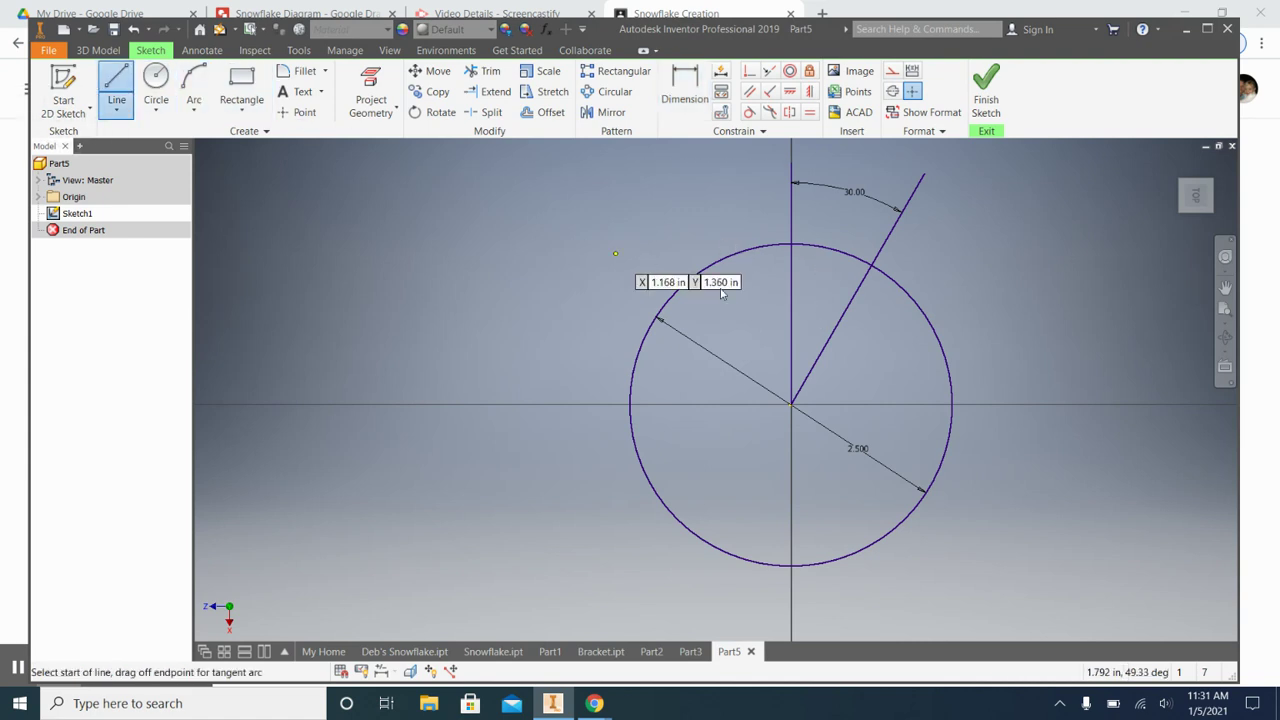
click(791, 243)
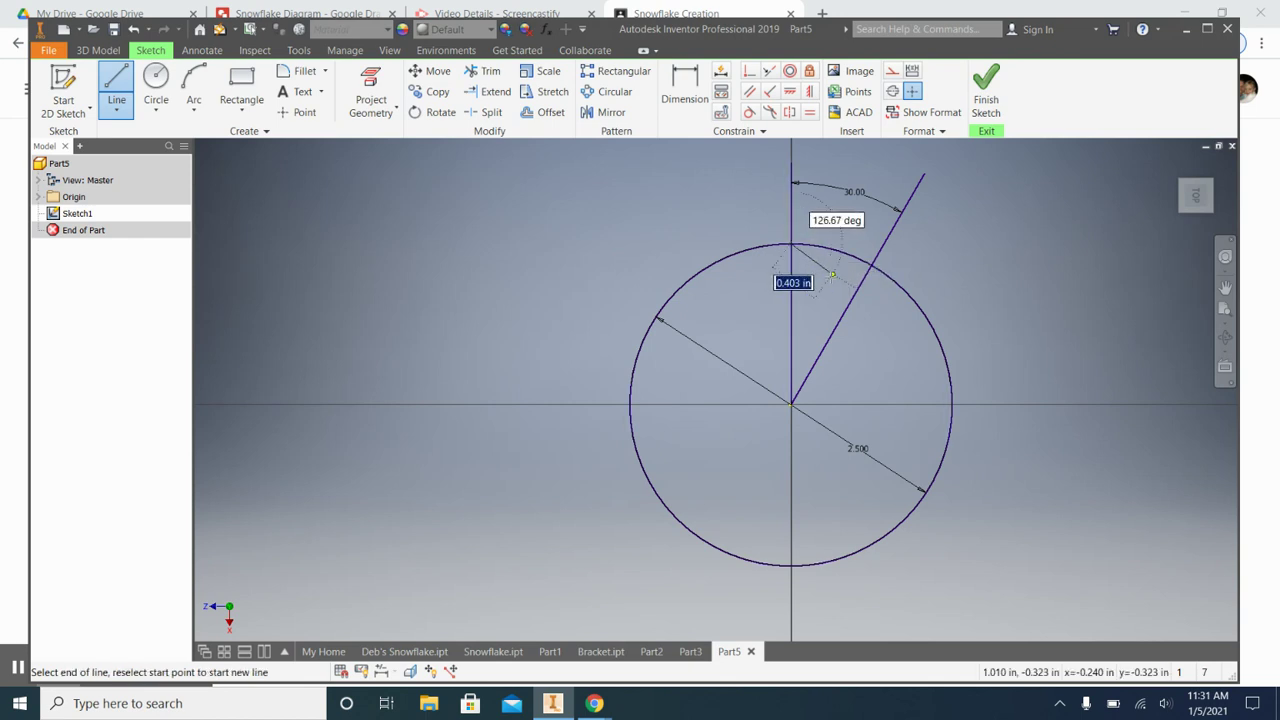
click(833, 275)
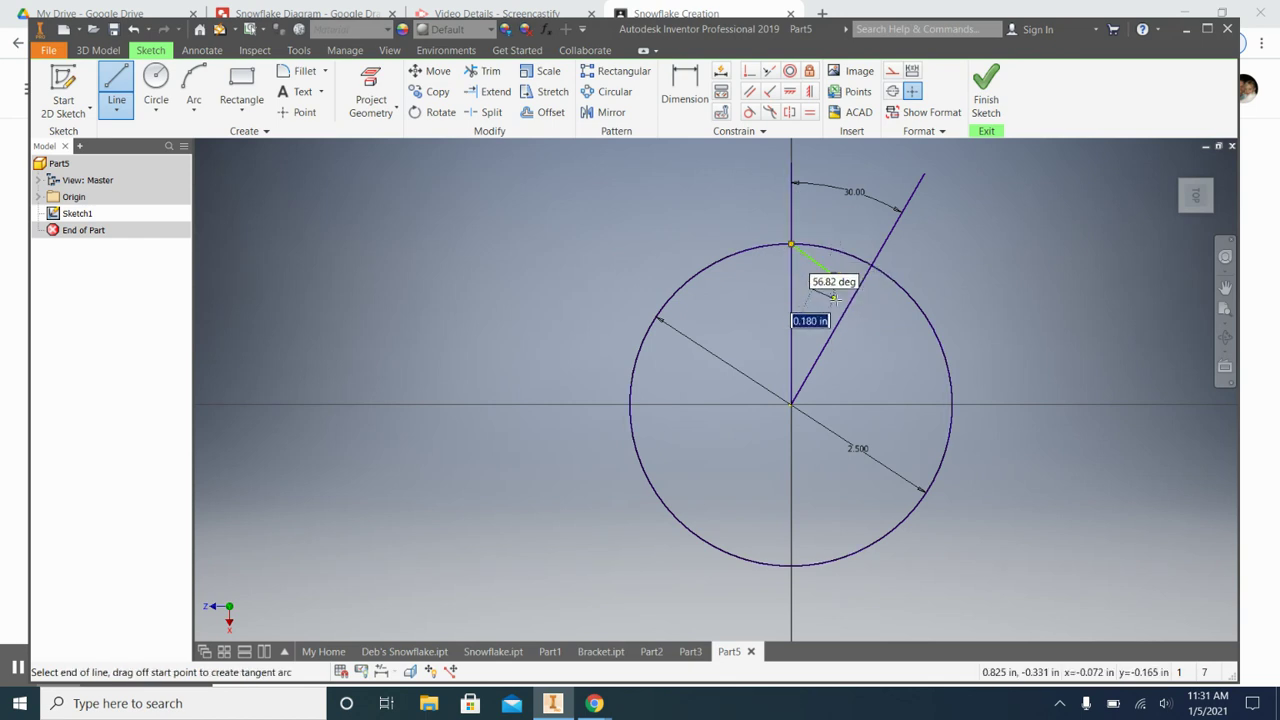
click(812, 289)
click(833, 298)
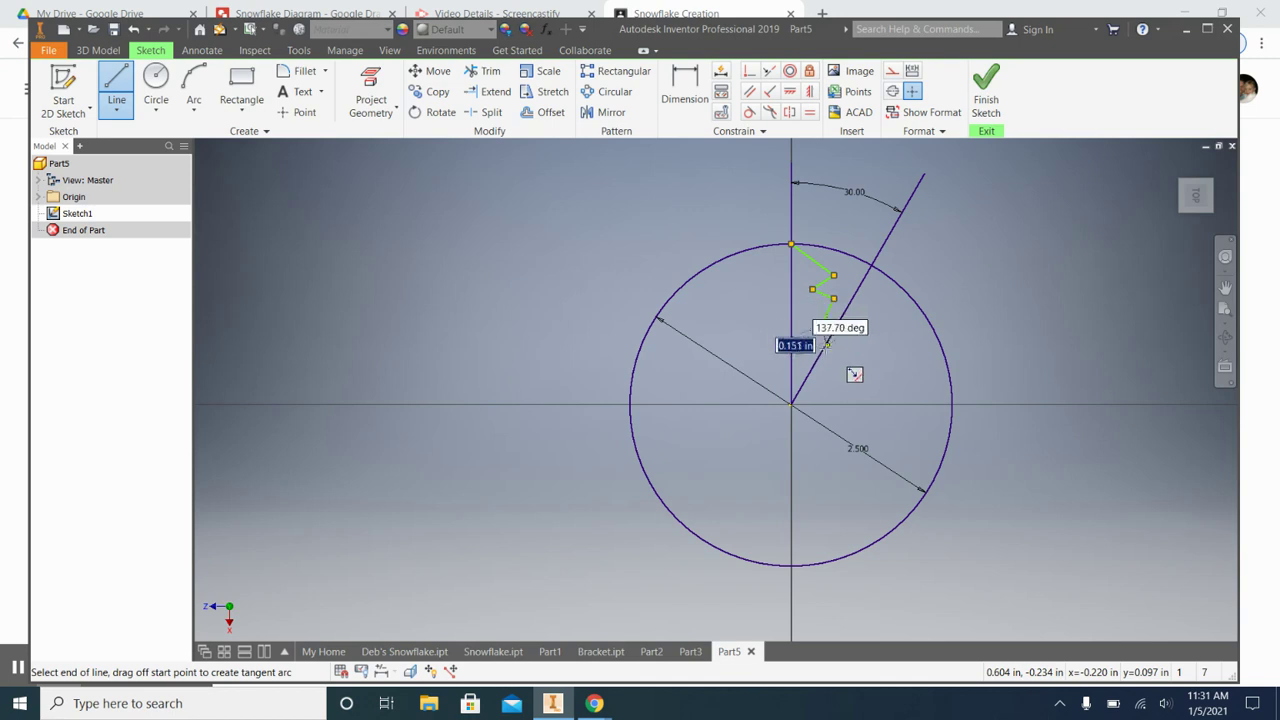
click(821, 327)
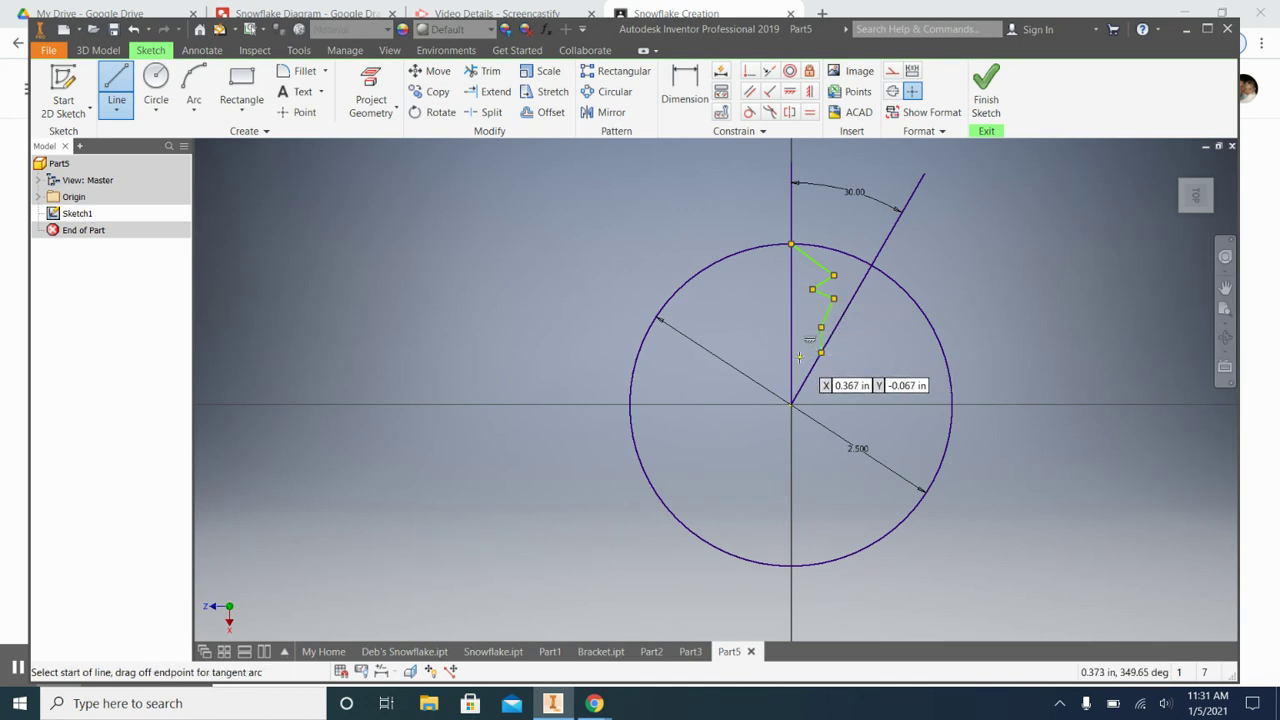
click(821, 352)
double_click(806, 377)
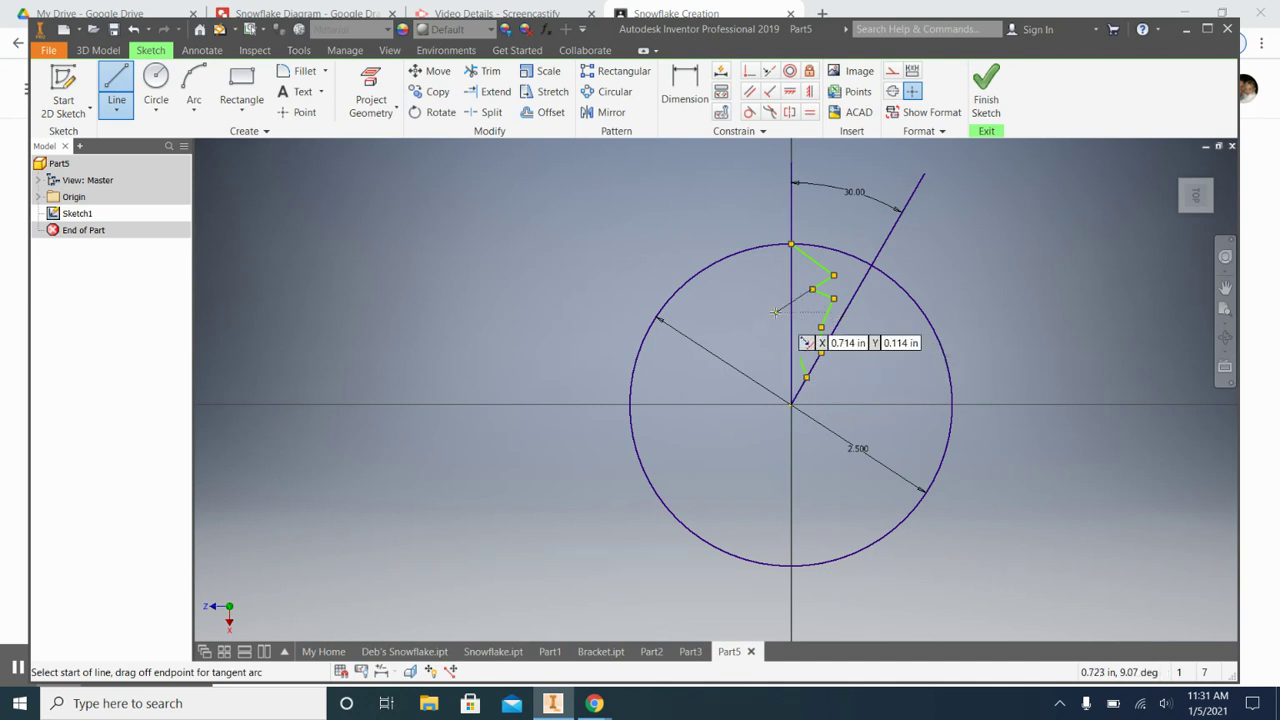
key(Escape)
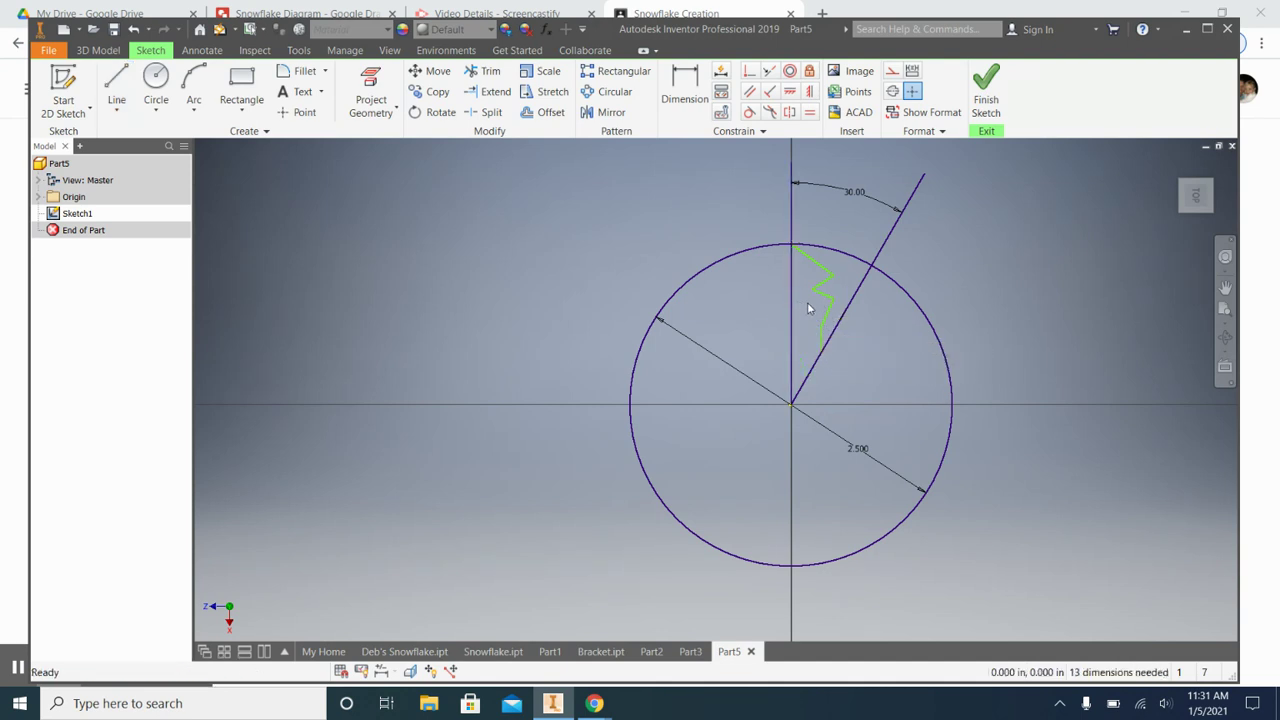
key(ctrl+z)
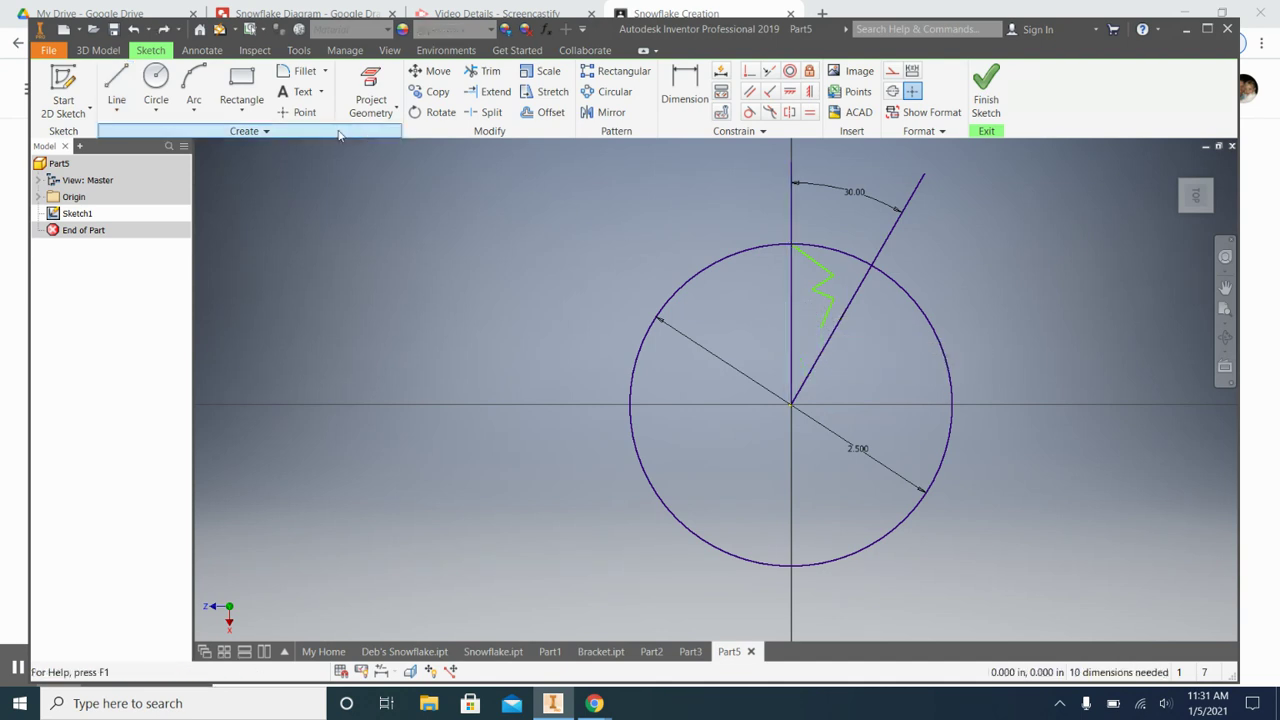
Step: Close the wedge with a line from the zigzag's end to the 30° line
click(118, 86)
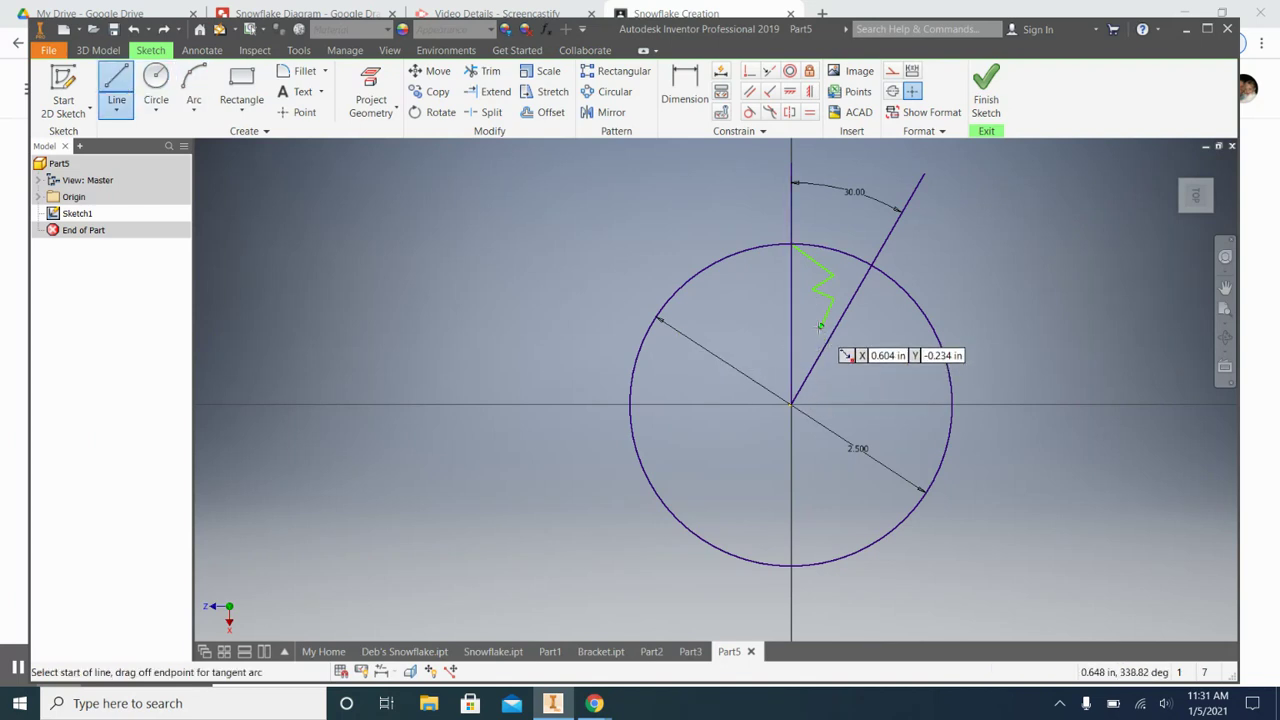
click(819, 330)
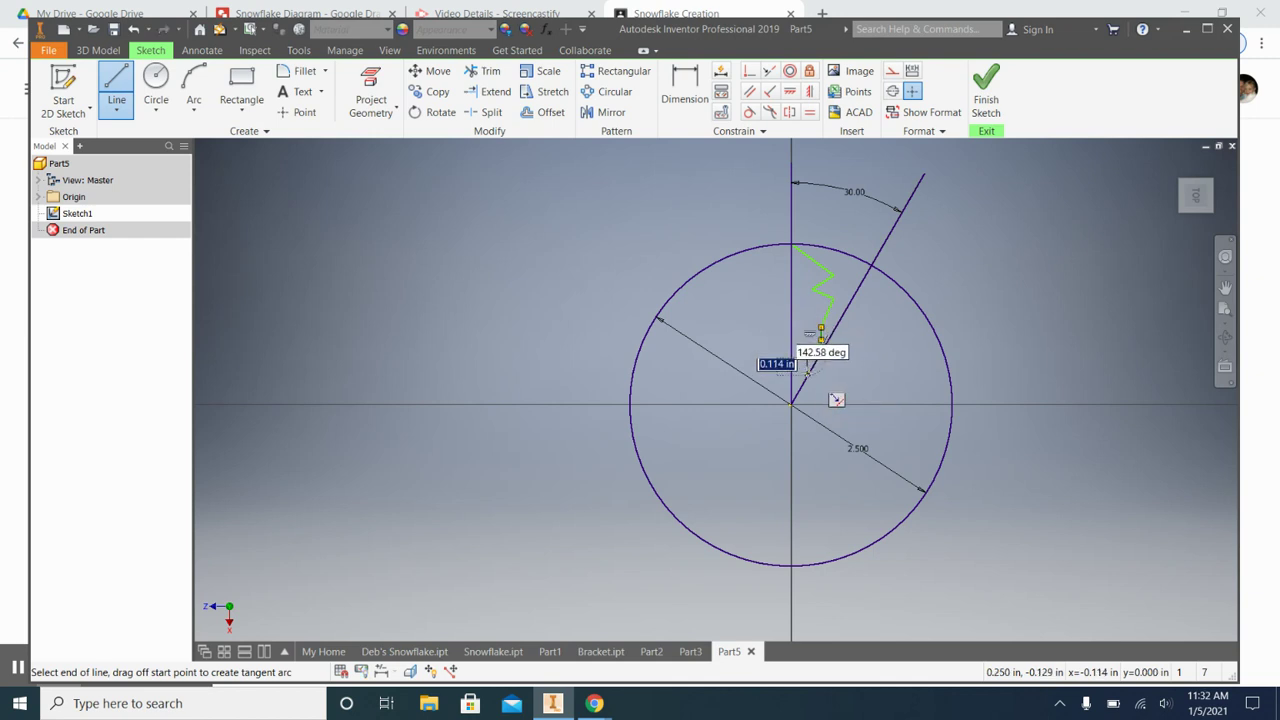
double_click(807, 375)
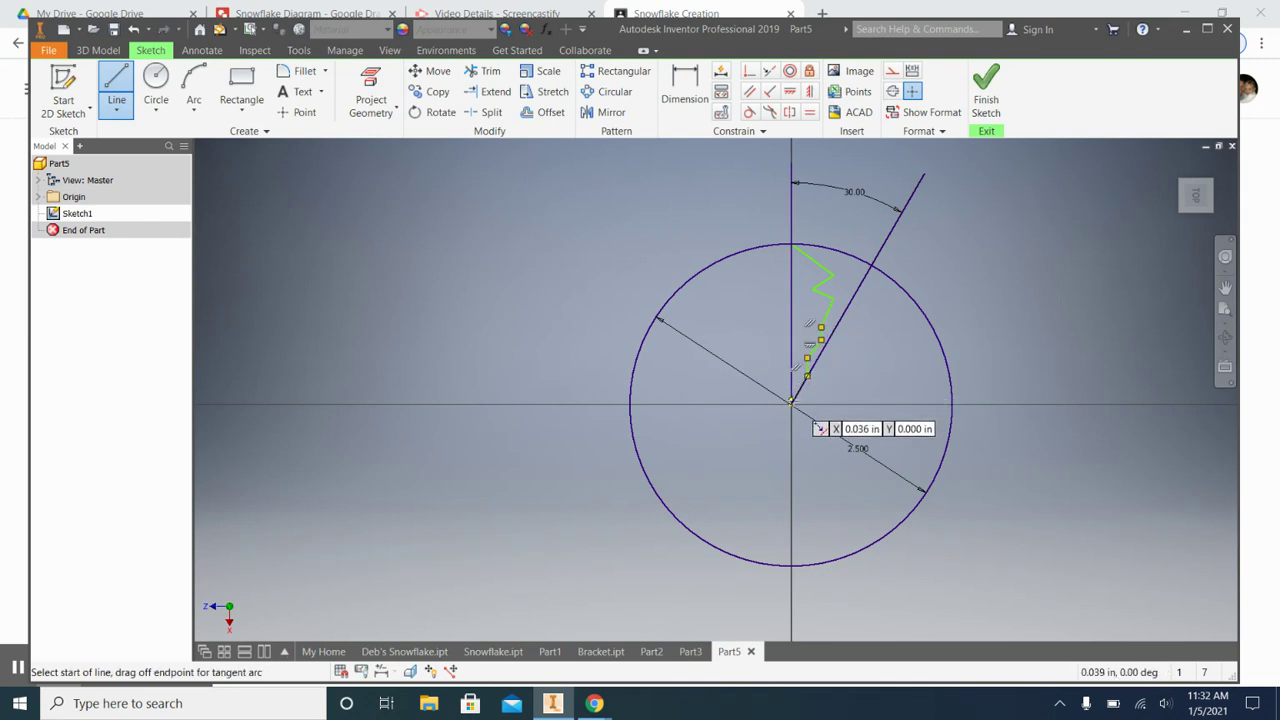
click(790, 405)
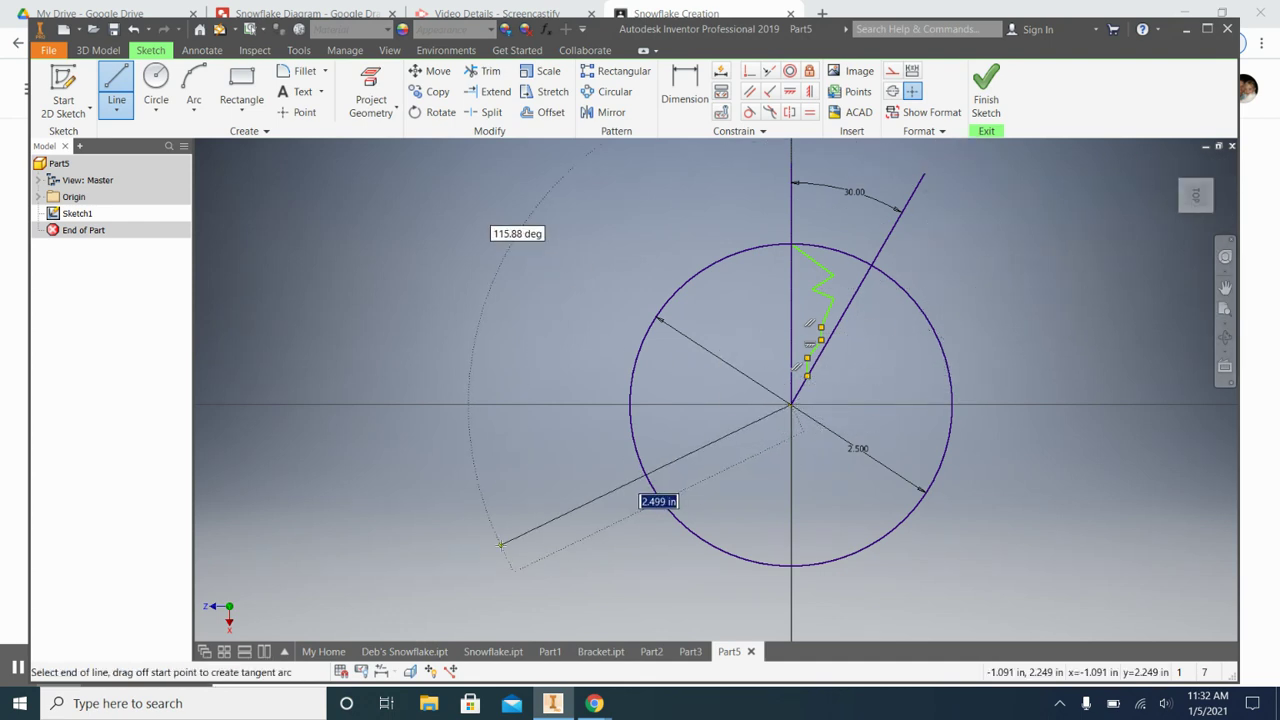
key(Escape)
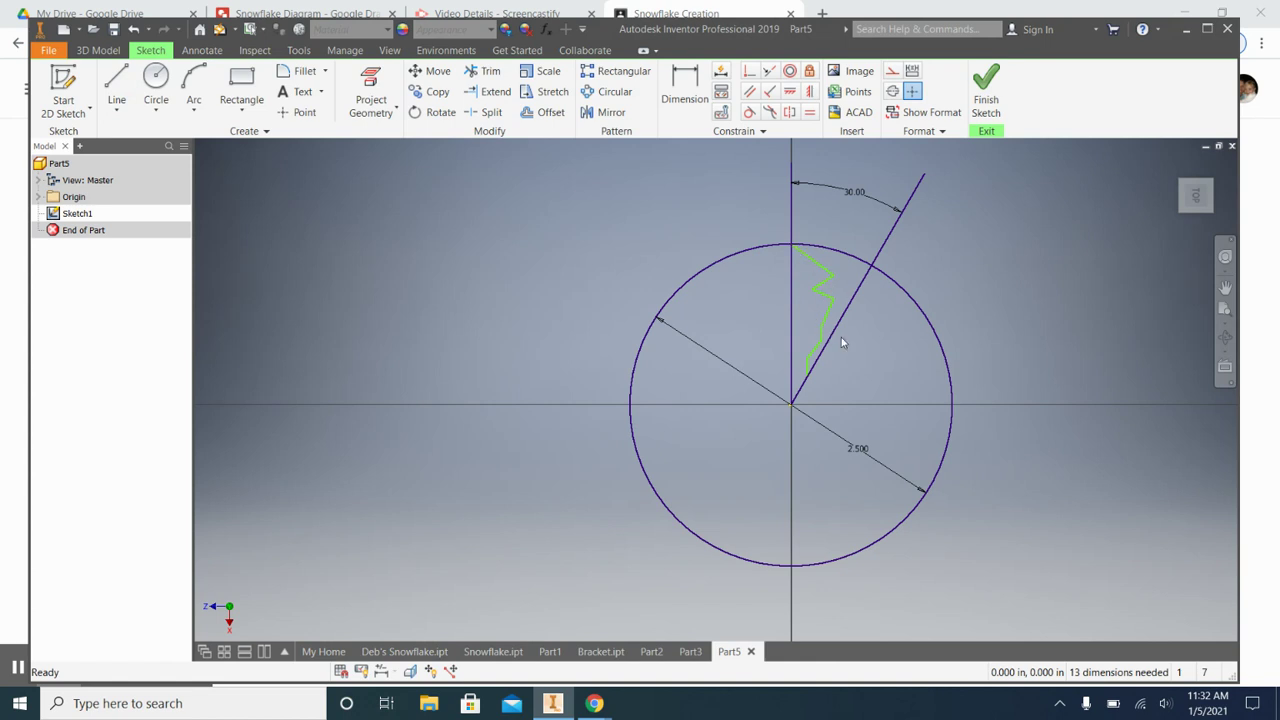
Step: Finish the sketch and extrude the zigzag wedge profile 0.1 in thick
click(986, 84)
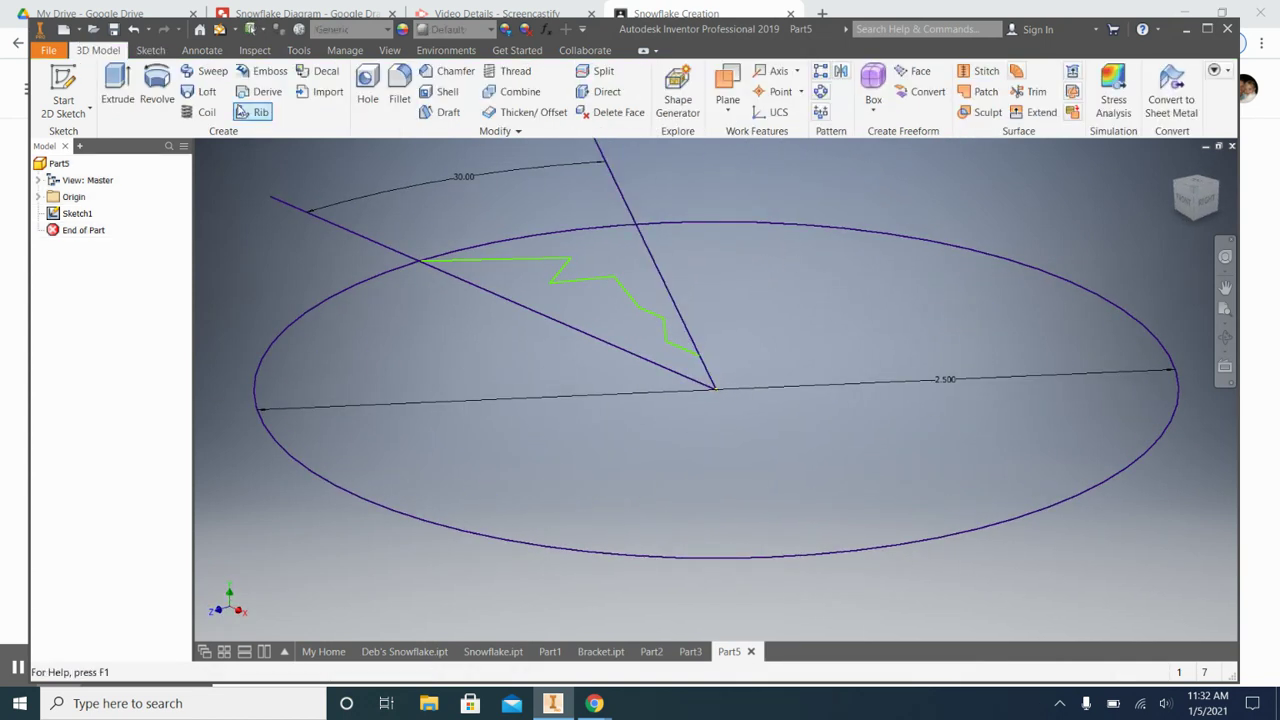
click(117, 88)
click(560, 347)
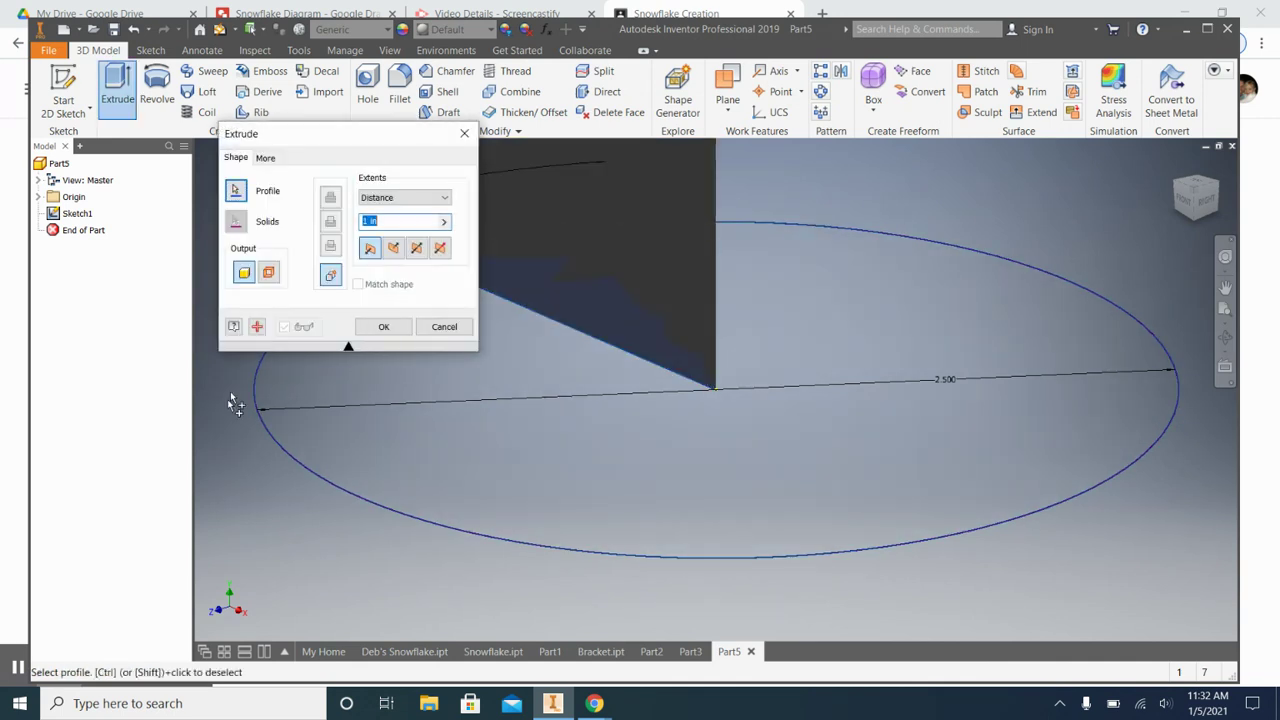
text(.1)
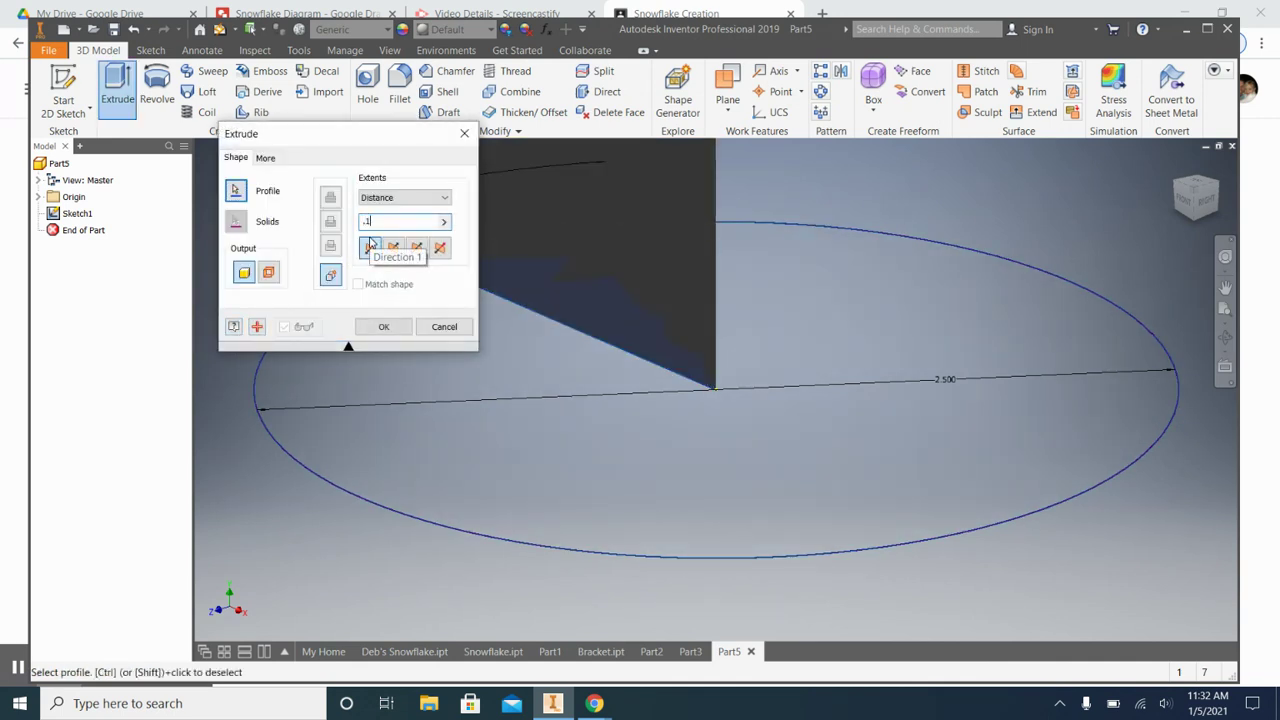
key(Return)
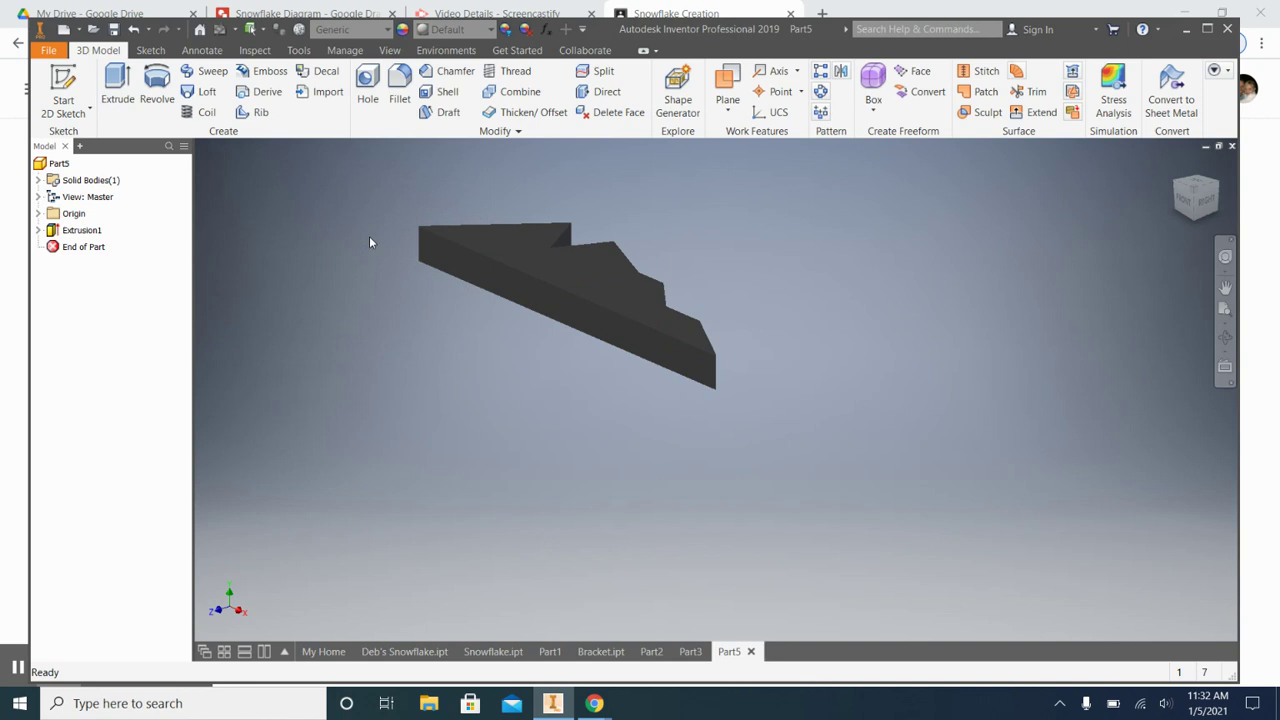
shift+middle_drag(705, 397, 720, 480)
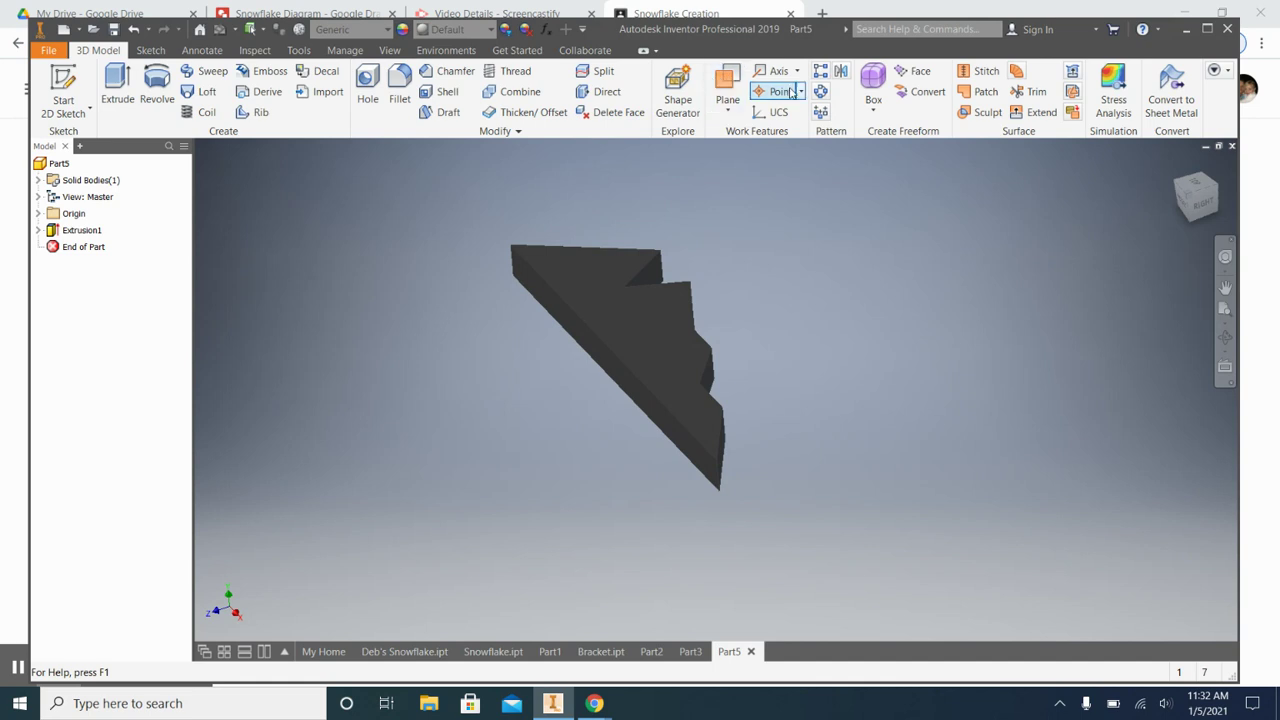
Step: Mirror the wedge solid about its long diagonal side face, then return to Home view
click(844, 73)
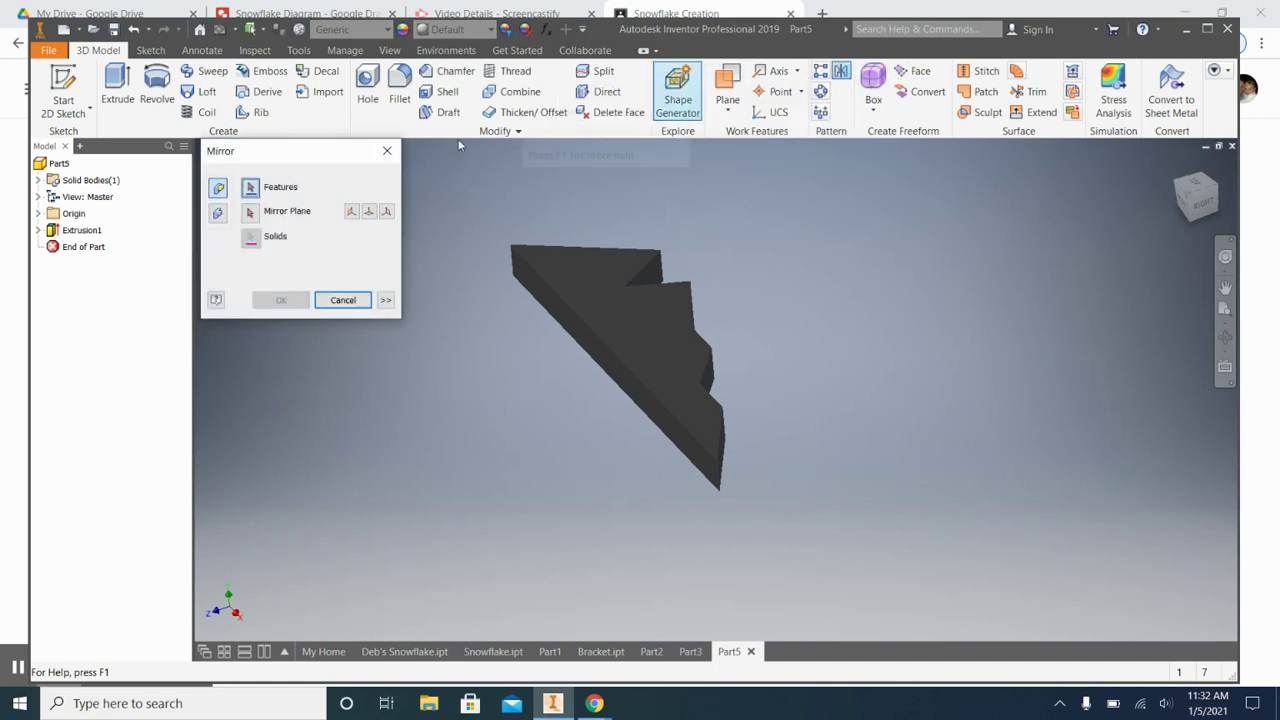
click(219, 215)
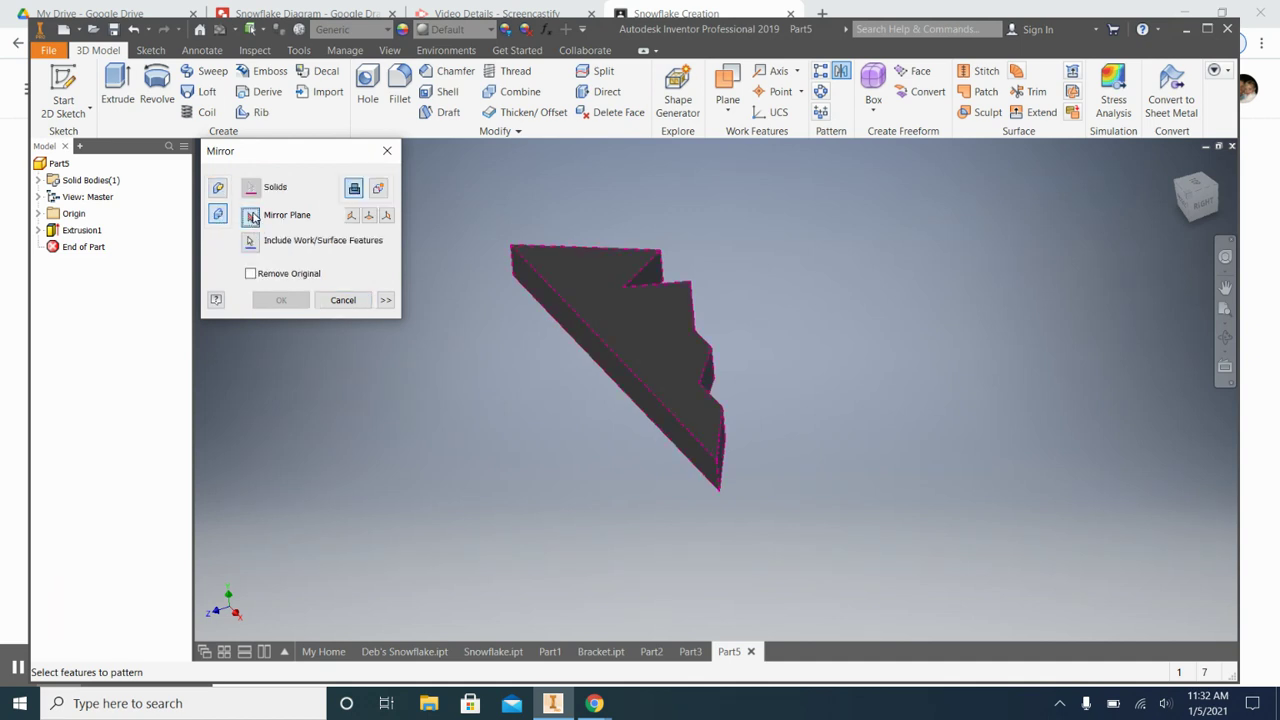
click(252, 217)
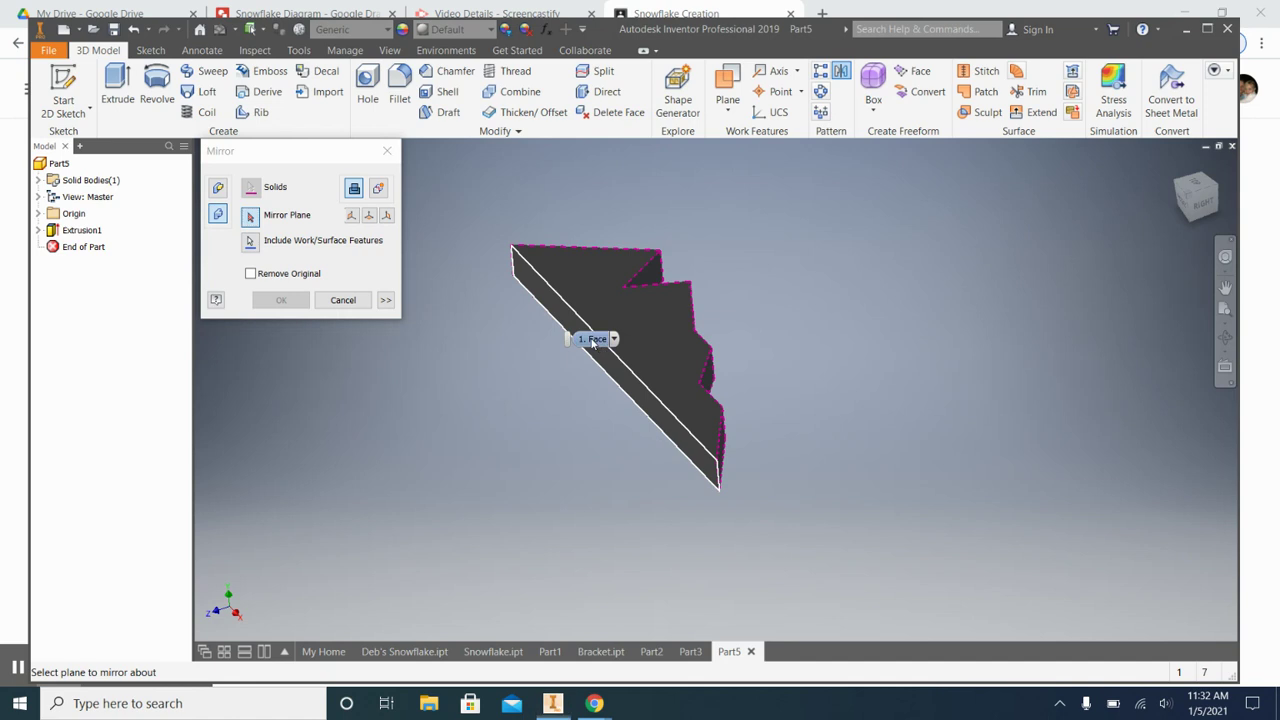
click(593, 345)
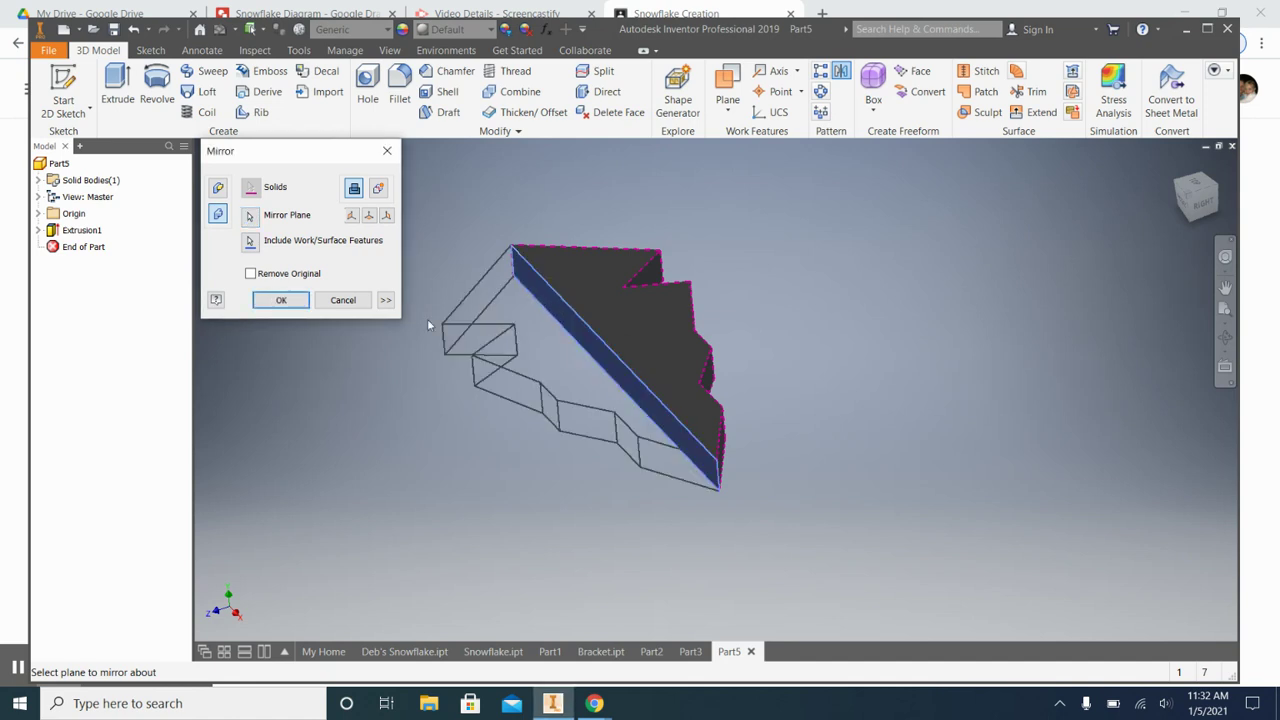
click(281, 301)
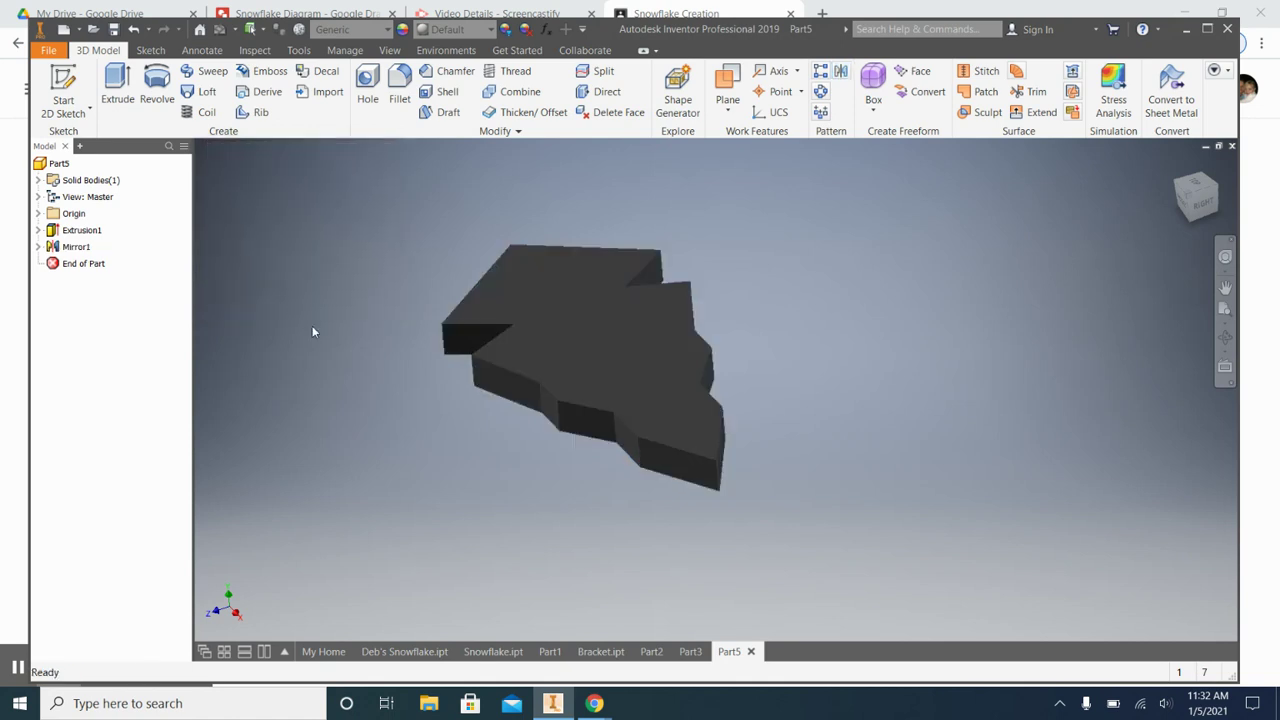
click(1168, 175)
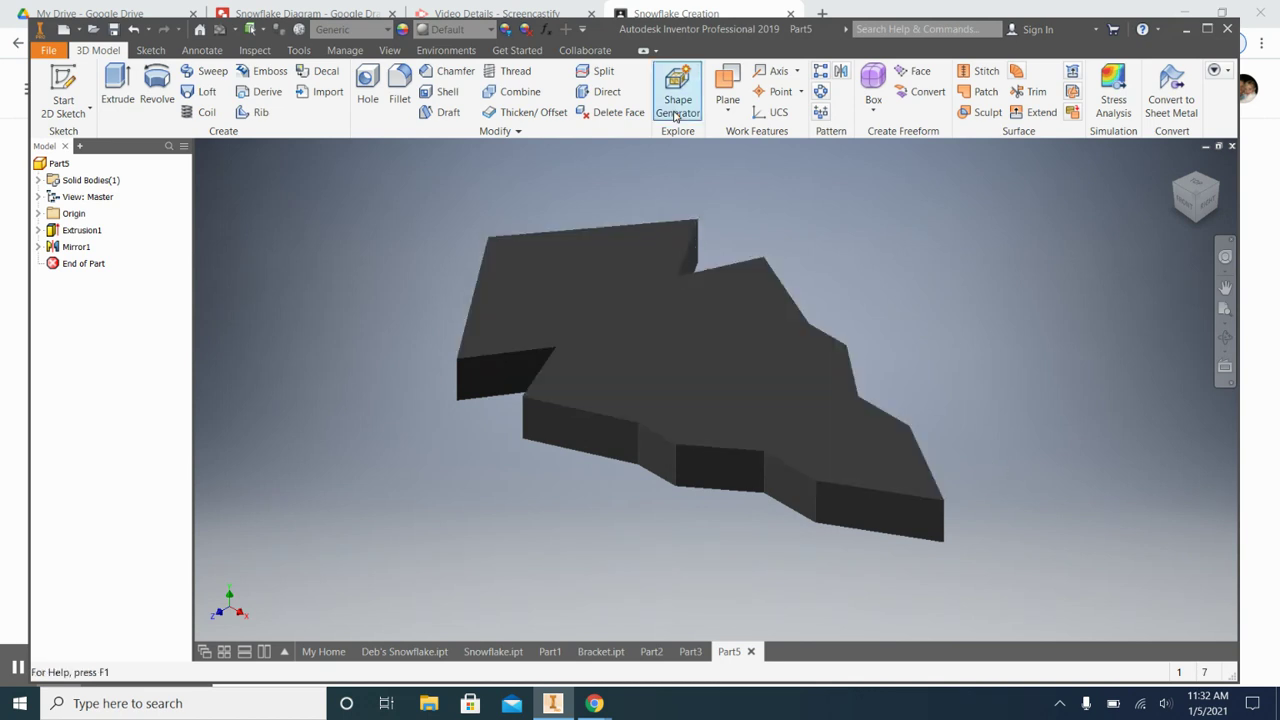
Step: Circular-pattern the arm solid 6 times over 360° about its vertical corner edge
click(821, 92)
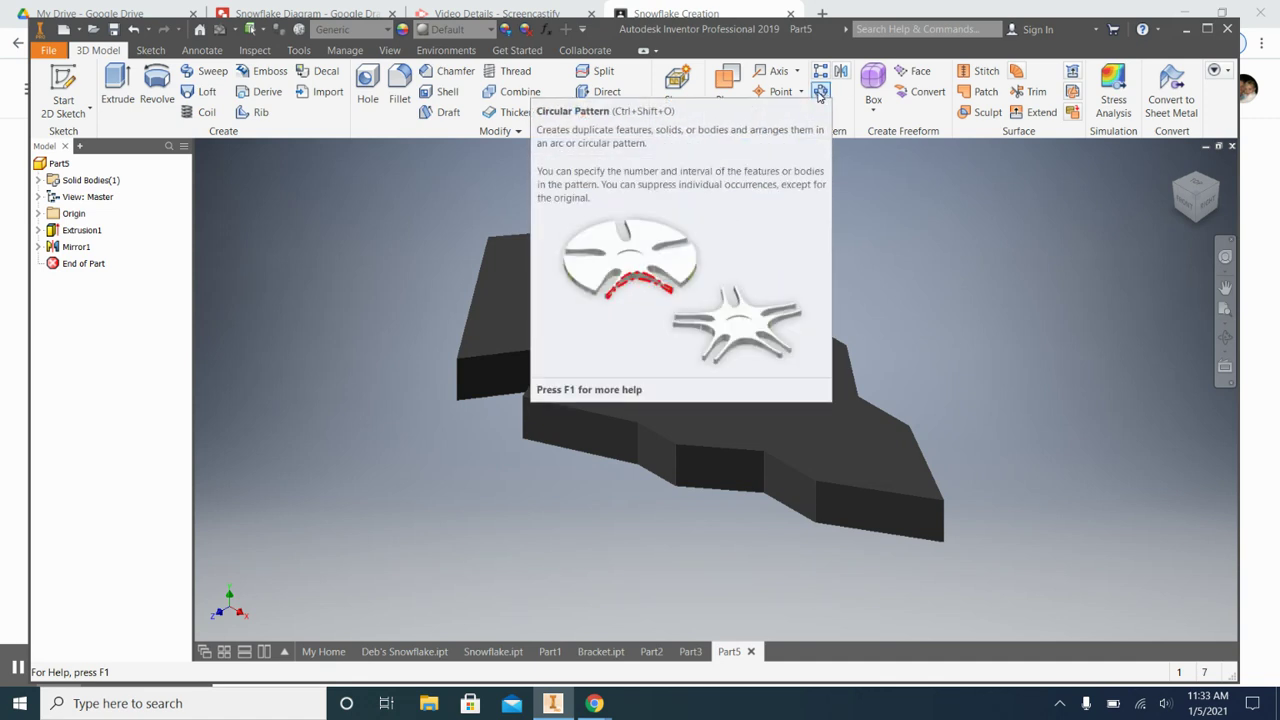
click(822, 92)
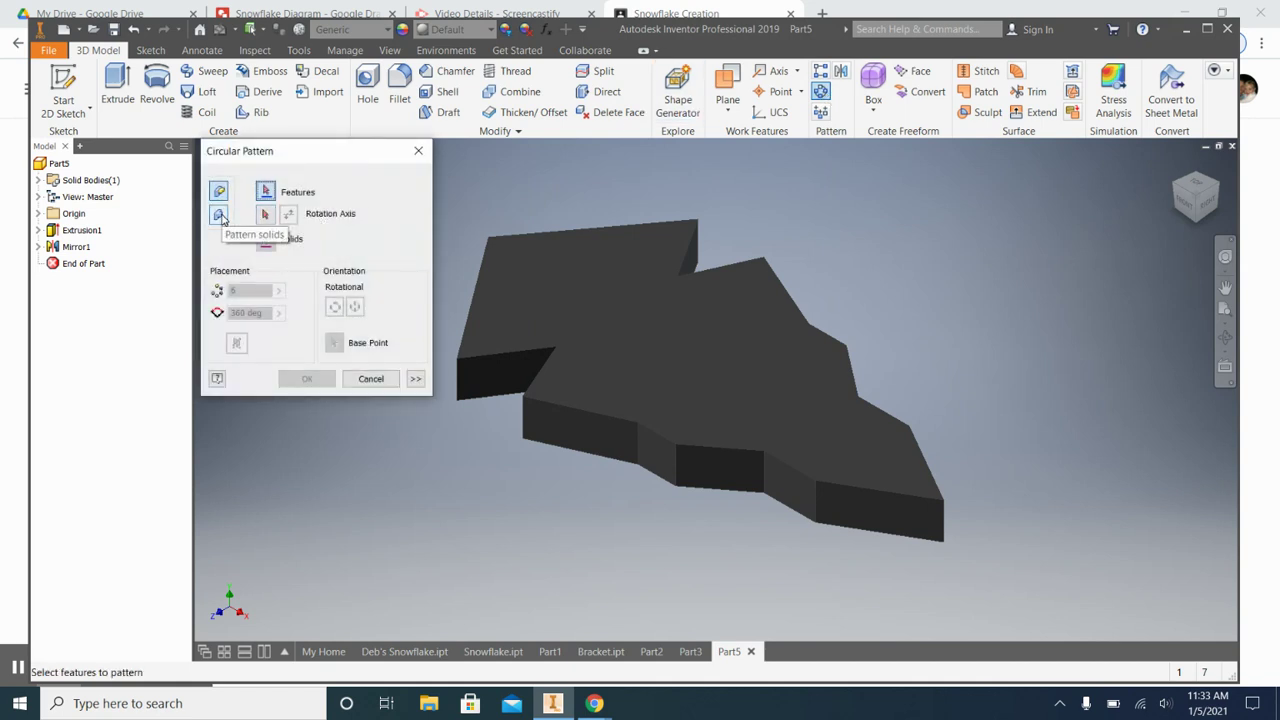
click(220, 216)
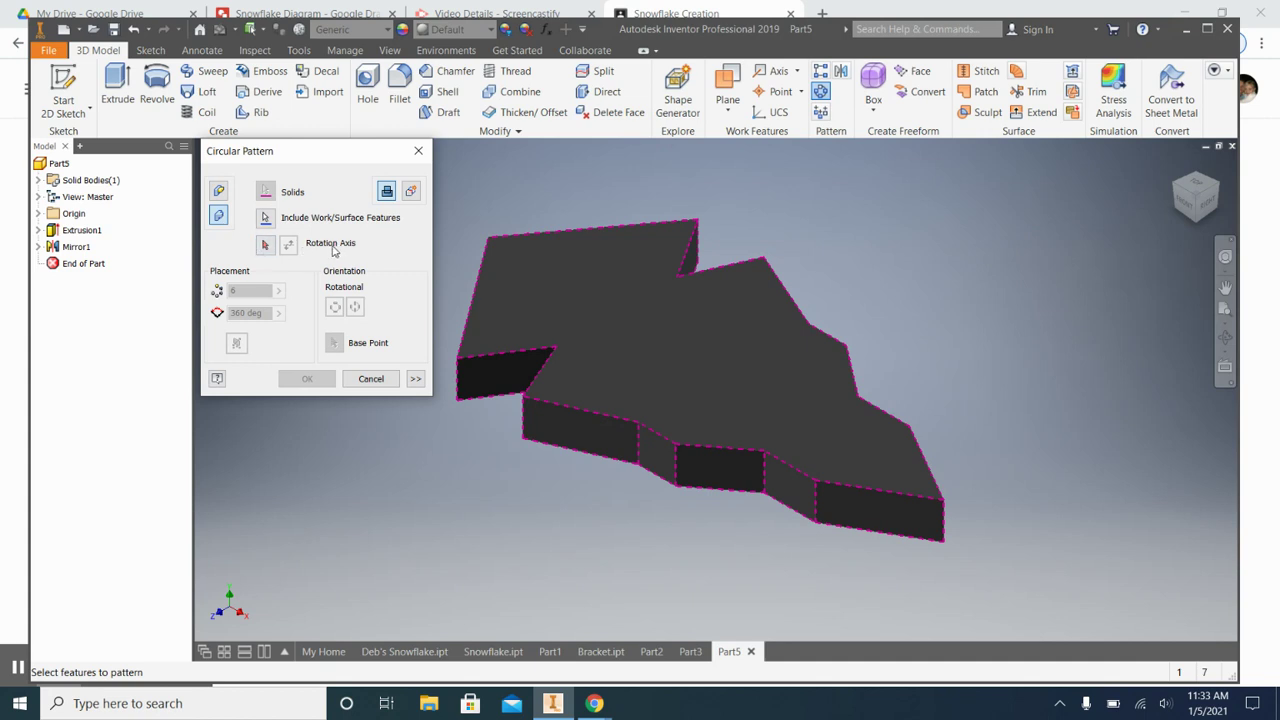
click(265, 246)
click(265, 246)
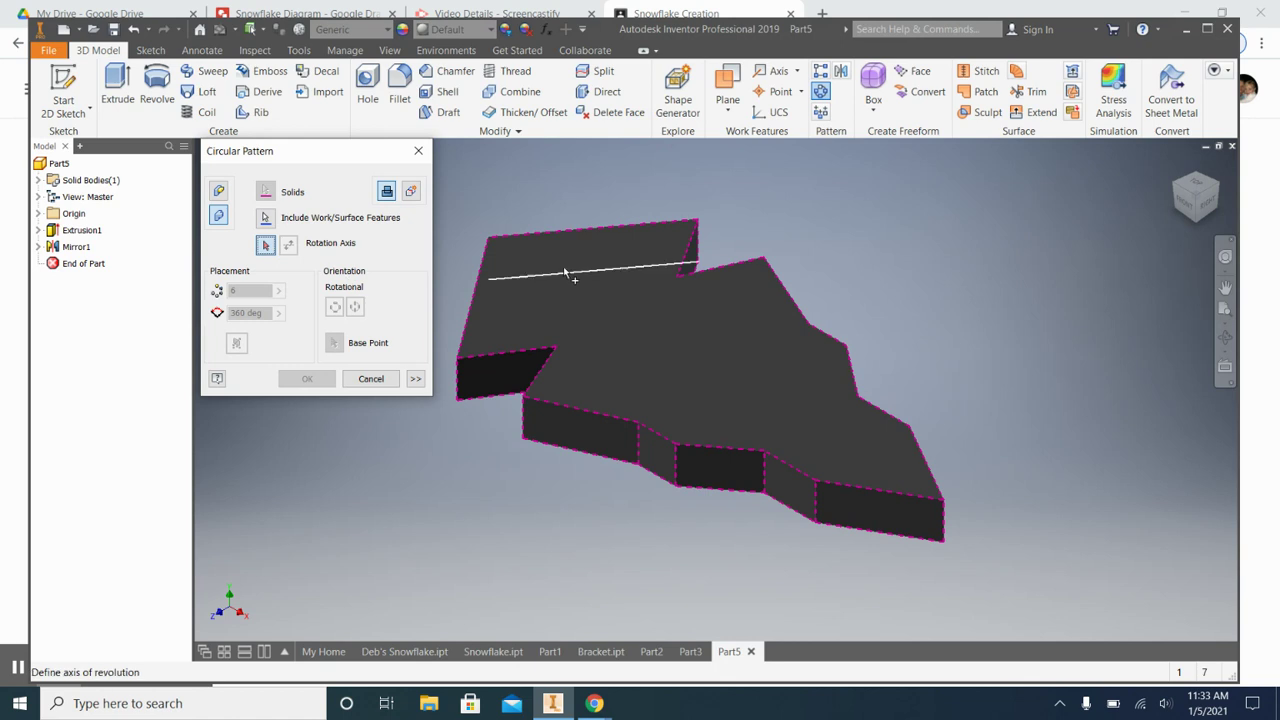
click(946, 530)
scroll(948, 526, down, 5)
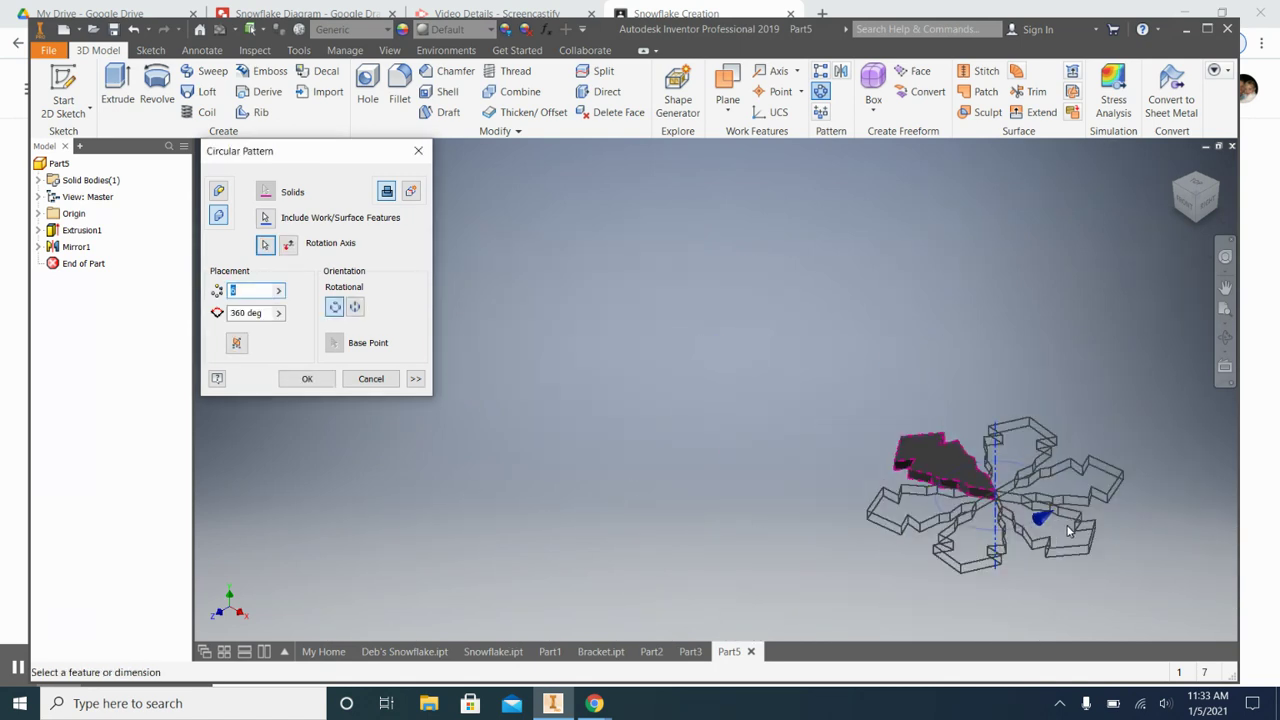
middle_drag(1030, 520, 765, 428)
scroll(724, 450, up, 3)
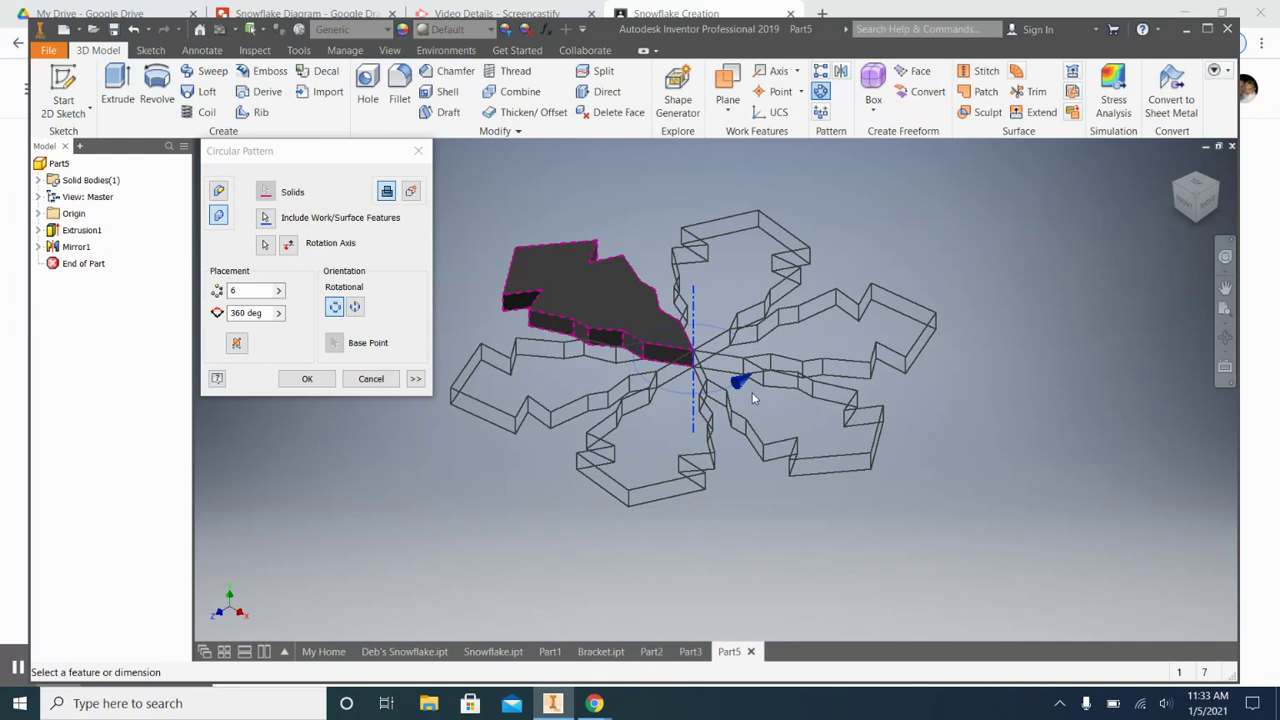
click(307, 378)
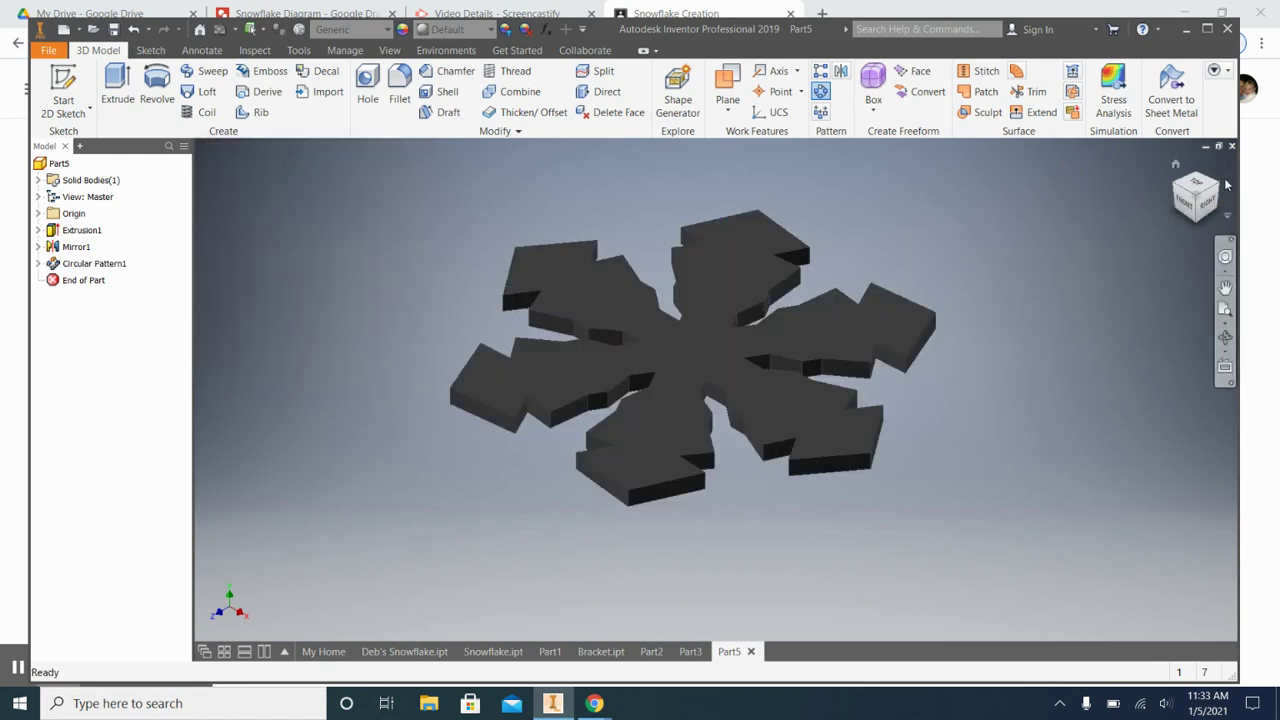
Step: Pan and orbit the snowflake to a near top-down view
click(1225, 287)
drag(1140, 180, 997, 281)
key(Escape)
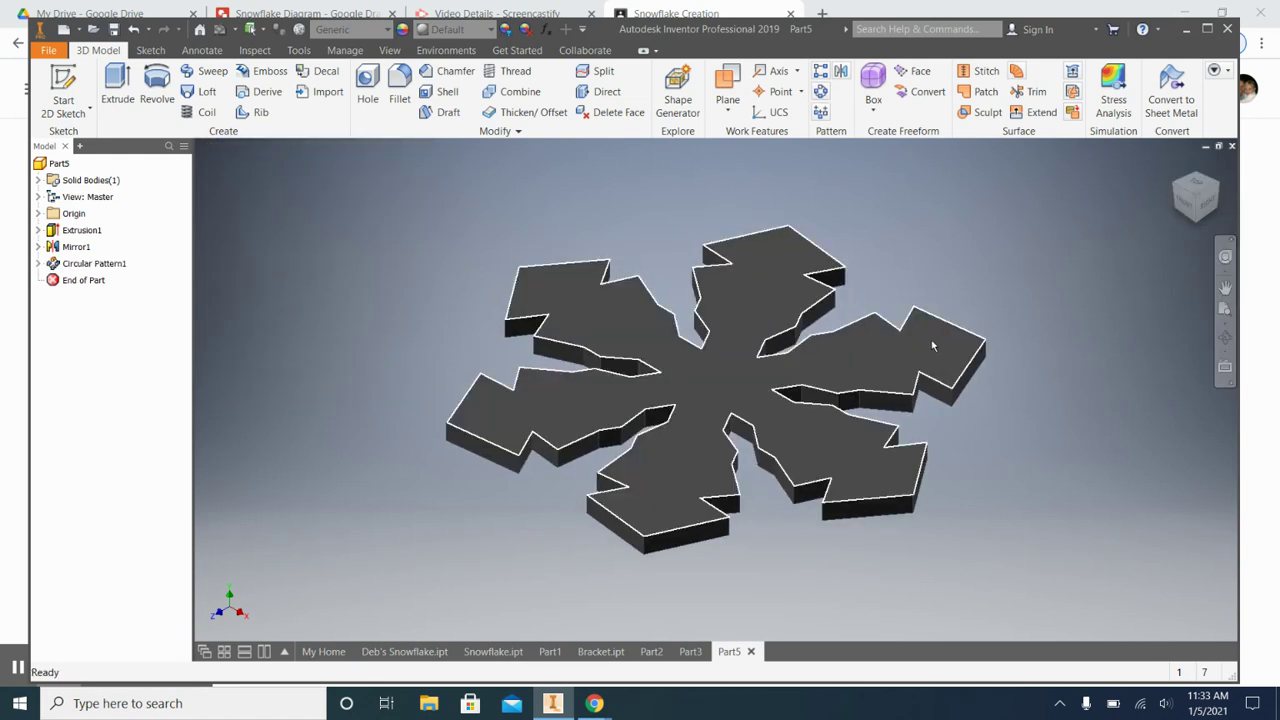
key(F4)
drag(929, 343, 950, 375)
Step: Open Sketch1 from Extrusion1 and drag a zigzag vertex up near the outer circle
key(Escape)
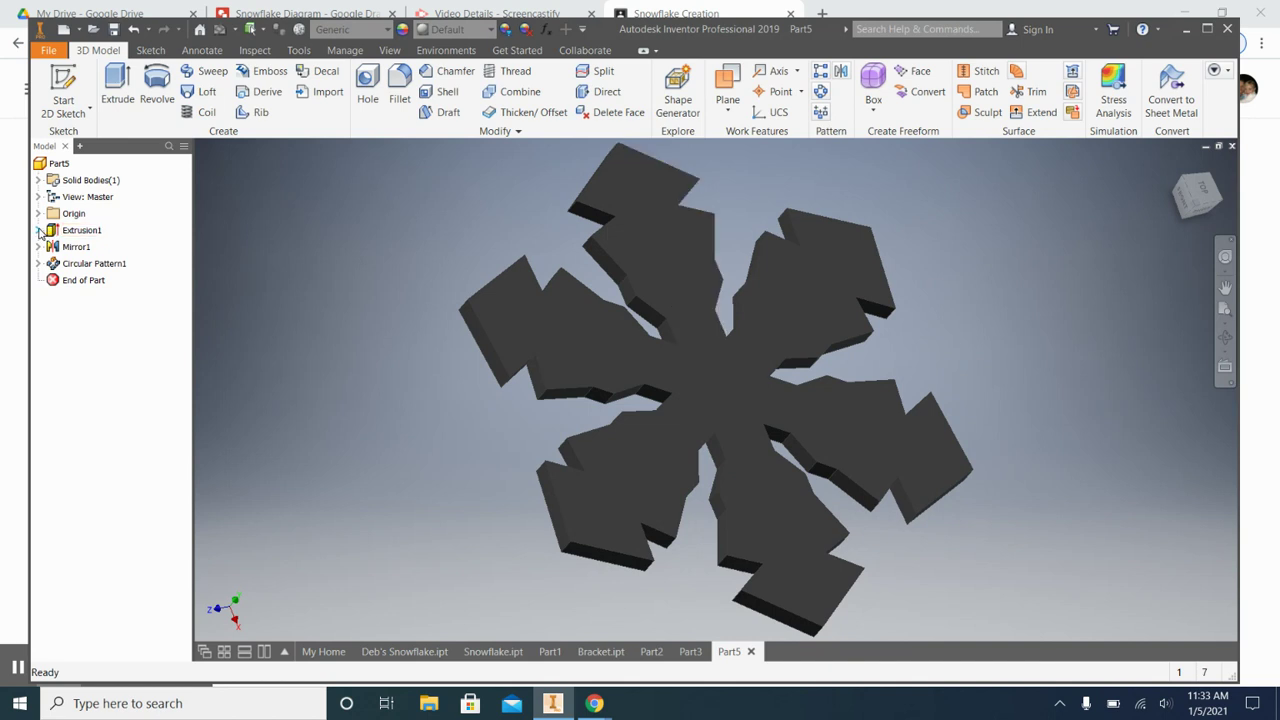
click(38, 230)
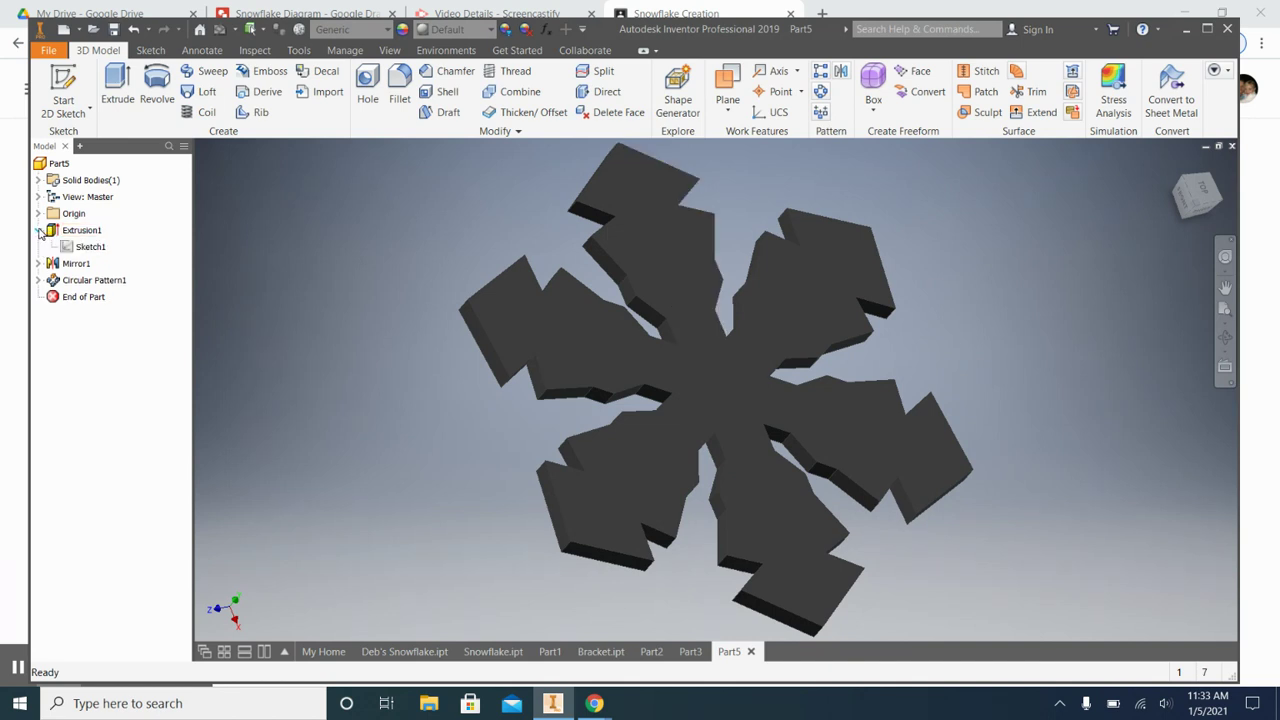
double_click(90, 247)
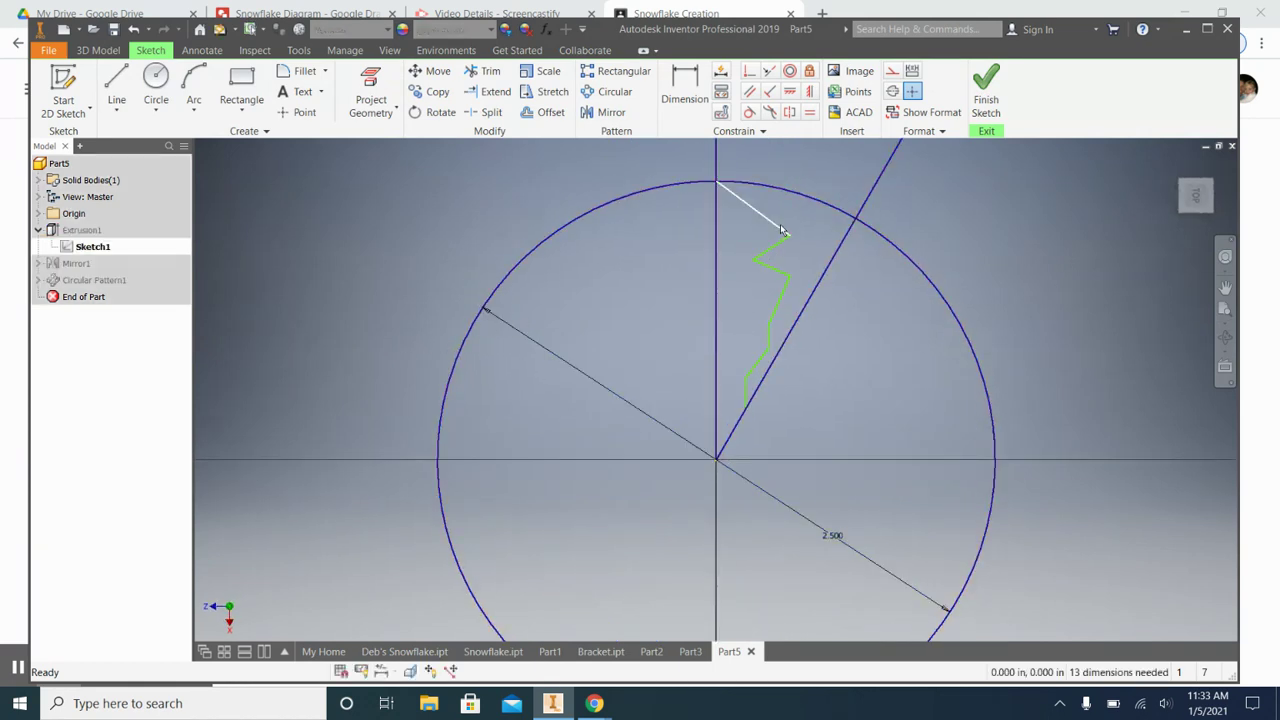
drag(789, 233, 792, 205)
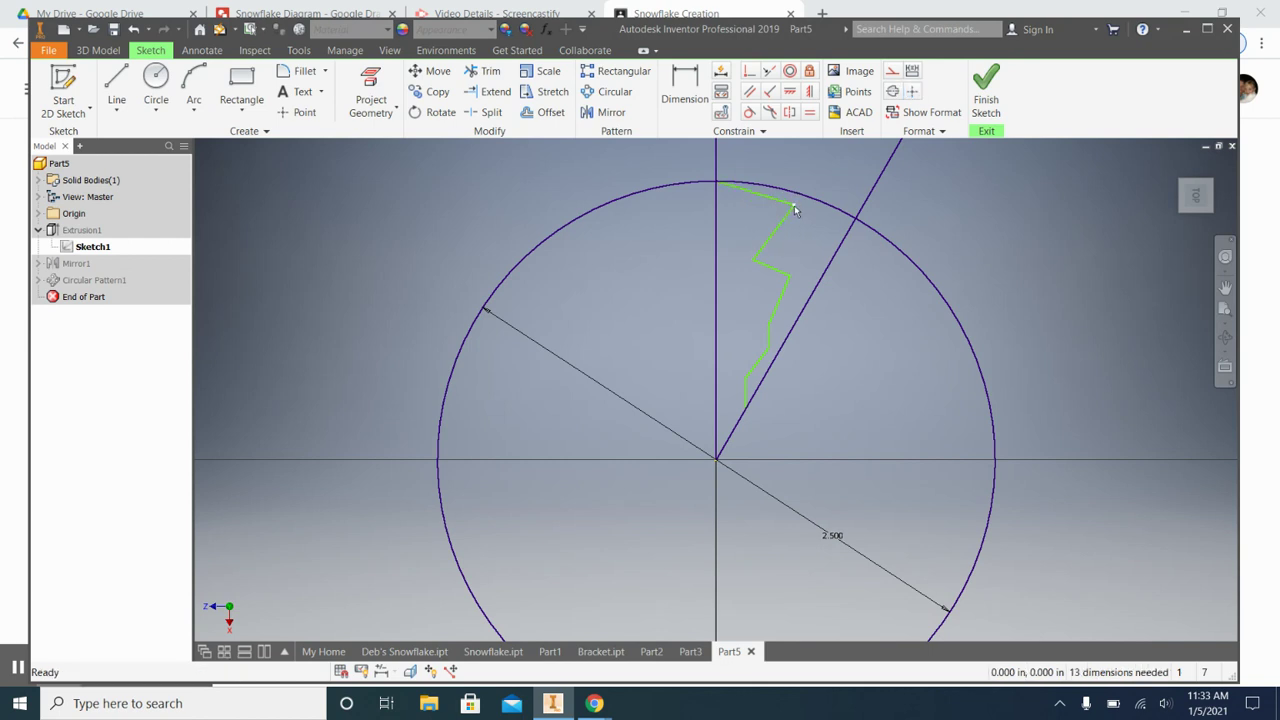
mouse_move(754, 264)
mouse_down()
mouse_move(736, 260)
mouse_move(790, 268)
mouse_move(801, 234)
mouse_up()
Step: Draw a small circle on the zigzag line, trim it to a semicircular bump, and finish the sketch
click(156, 87)
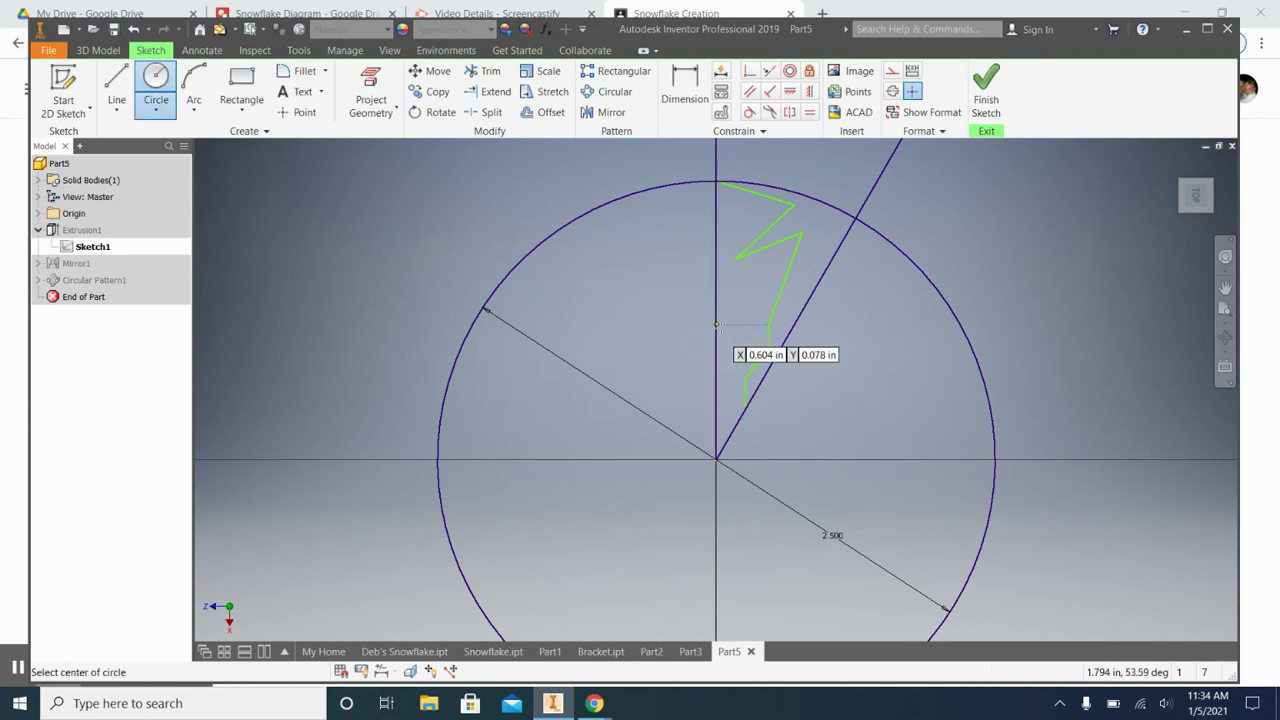
click(768, 324)
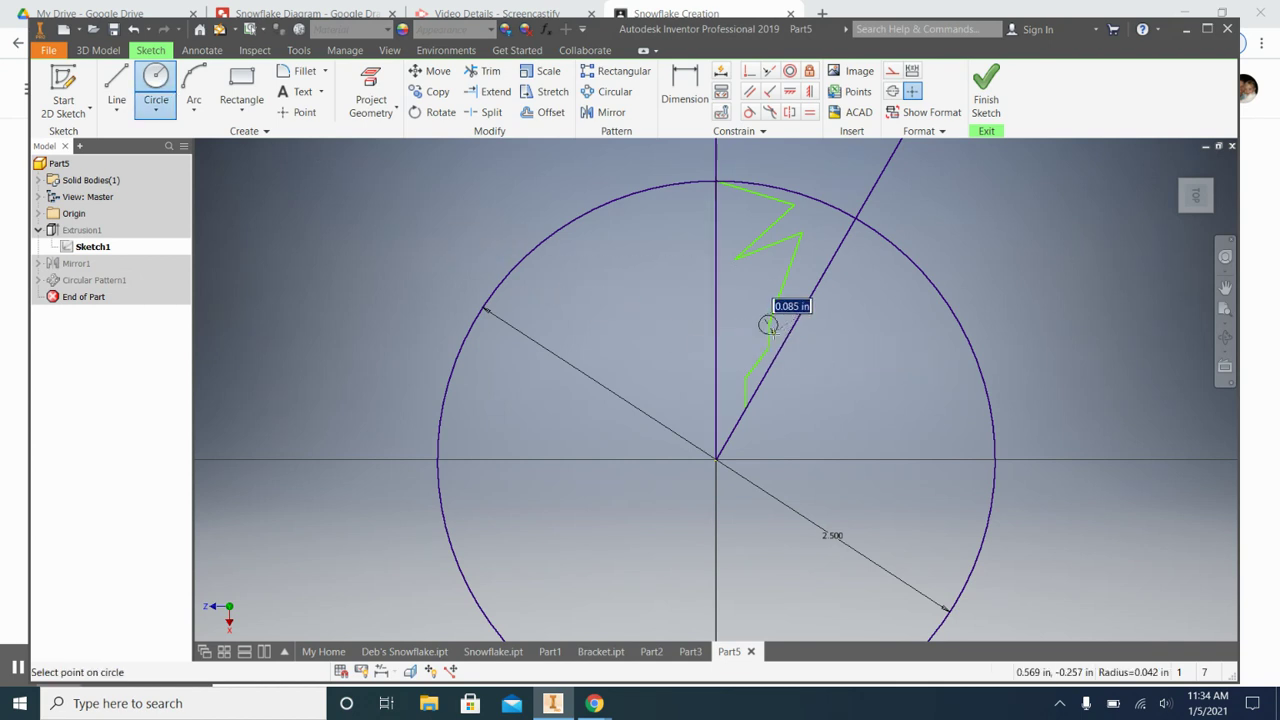
click(776, 338)
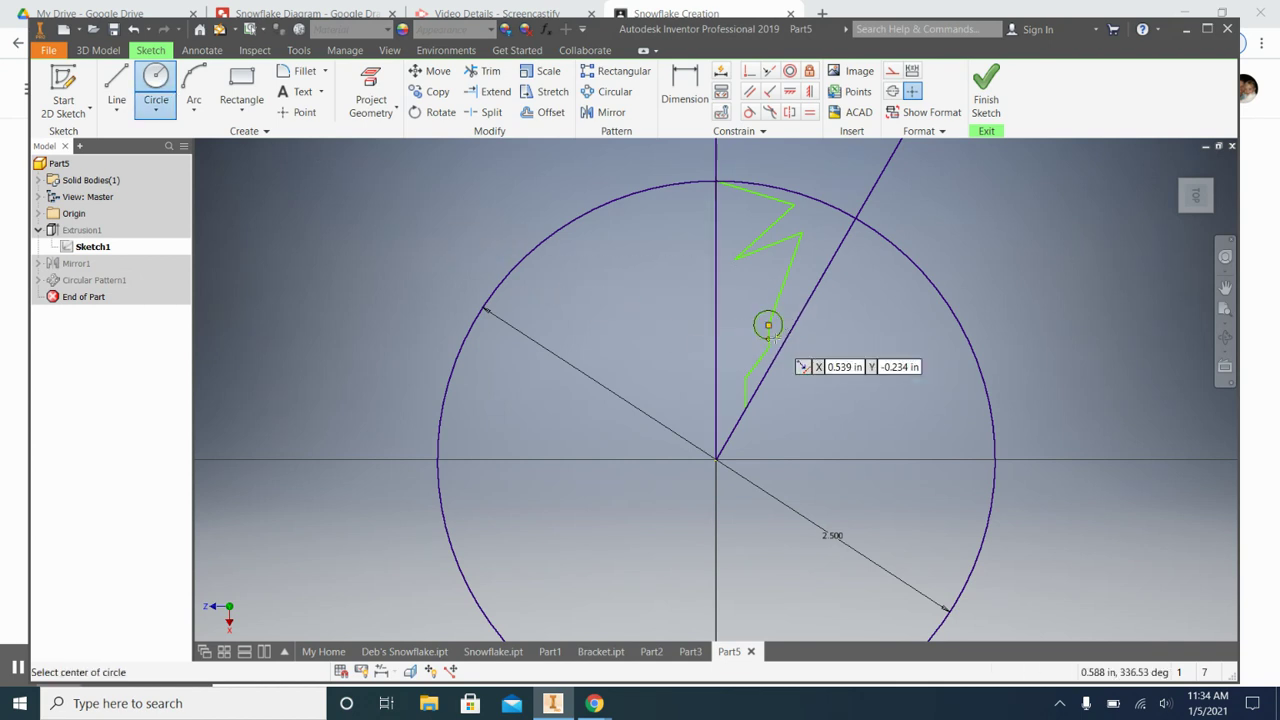
click(488, 72)
scroll(740, 305, up, 5)
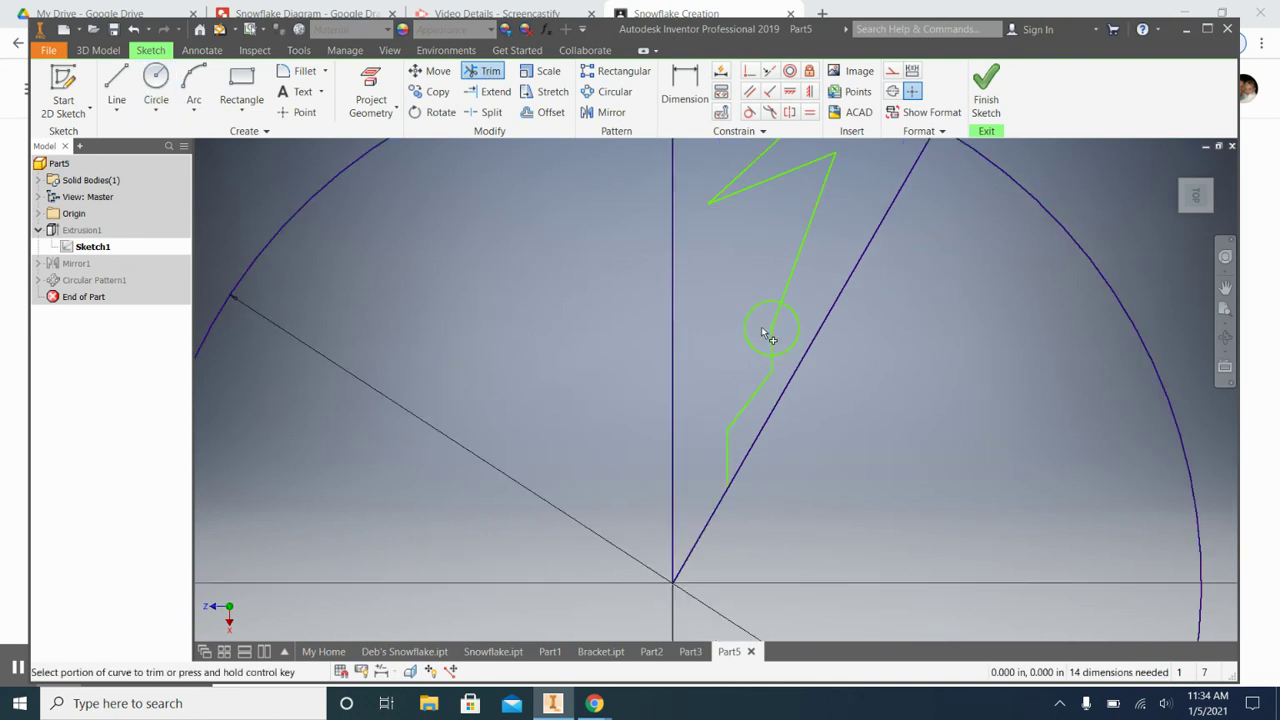
click(789, 286)
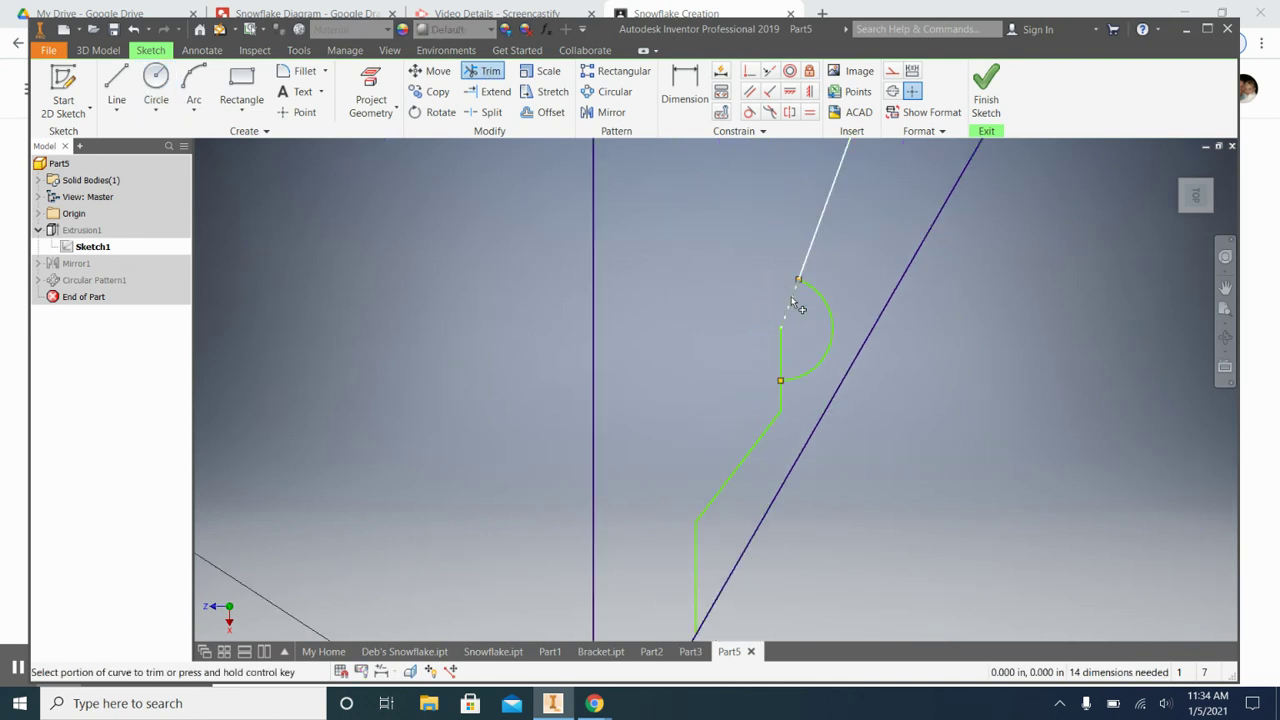
click(780, 362)
click(972, 118)
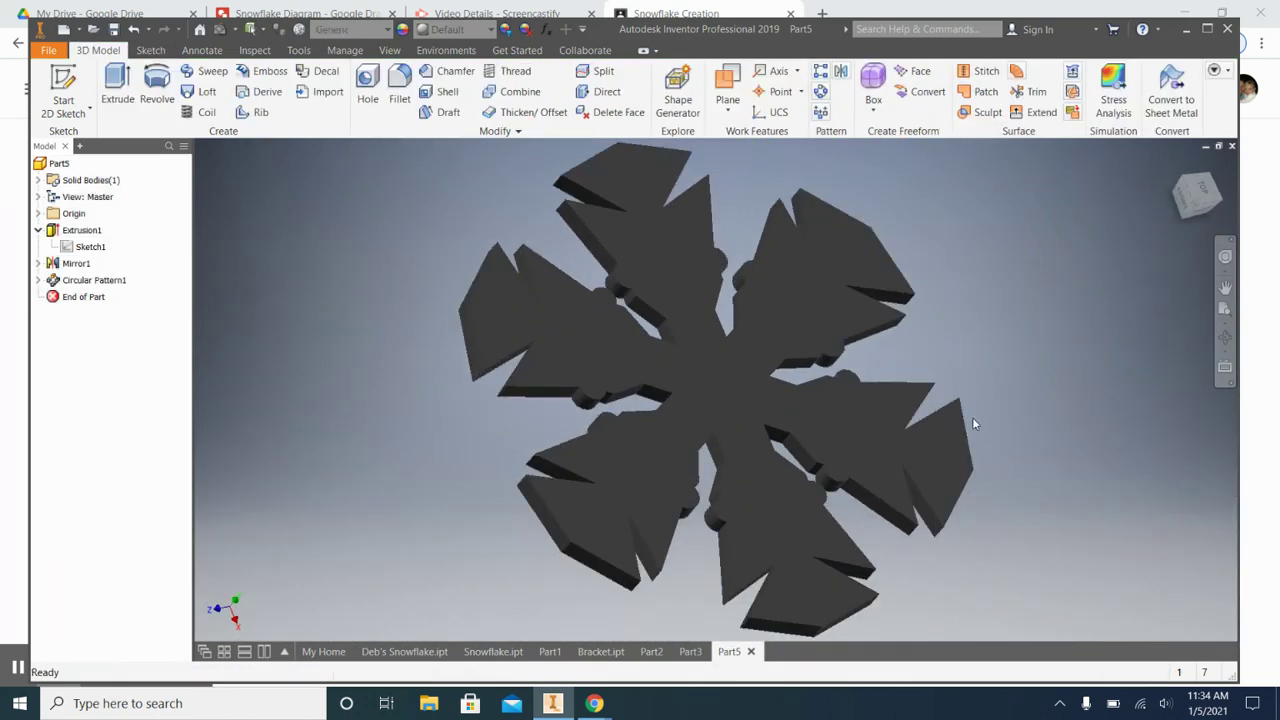
Step: Orbit face-on, reopen Sketch1, and draw a circle centred on the zigzag tip point
scroll(970, 418, down, 3)
shift+middle_drag(951, 427, 755, 388)
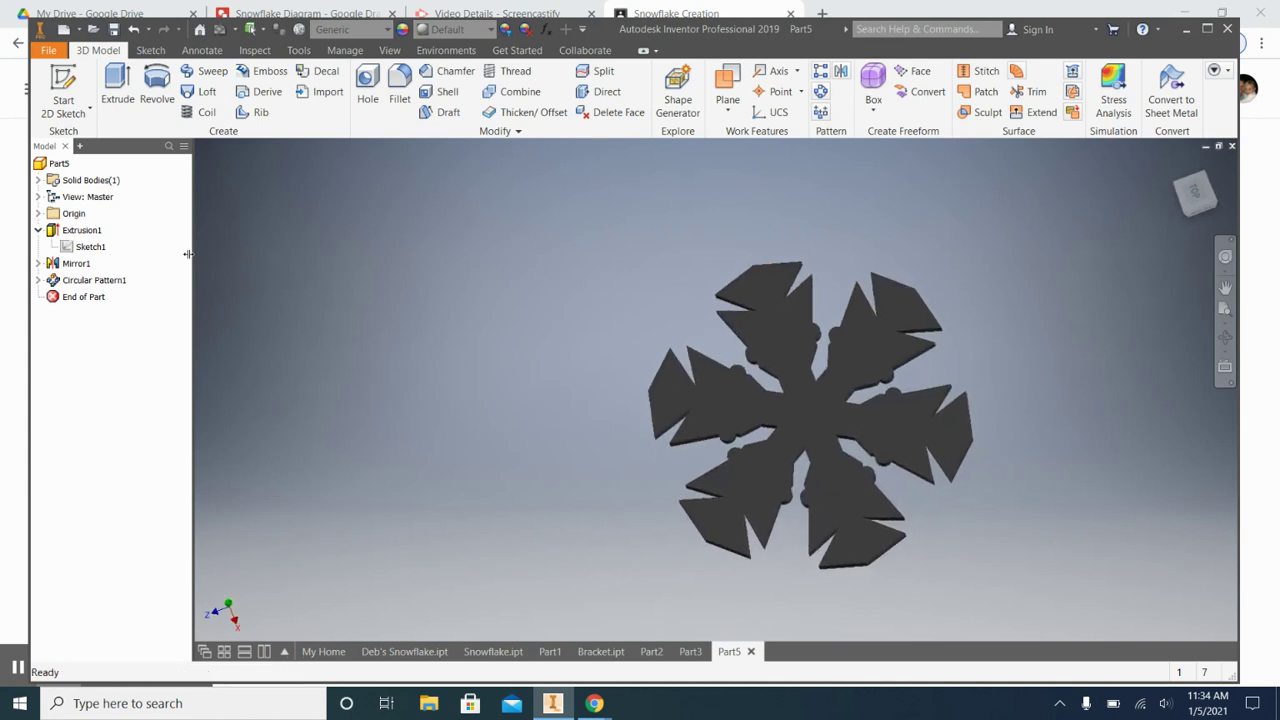
double_click(88, 247)
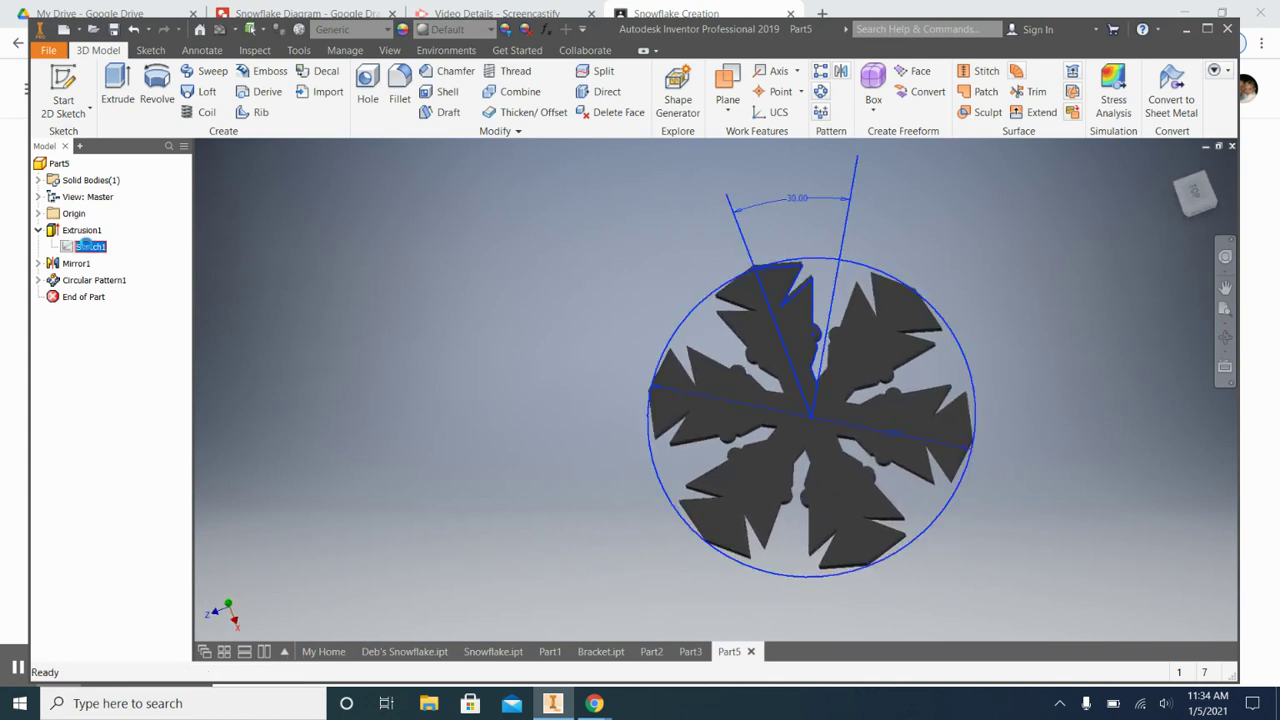
key(Escape)
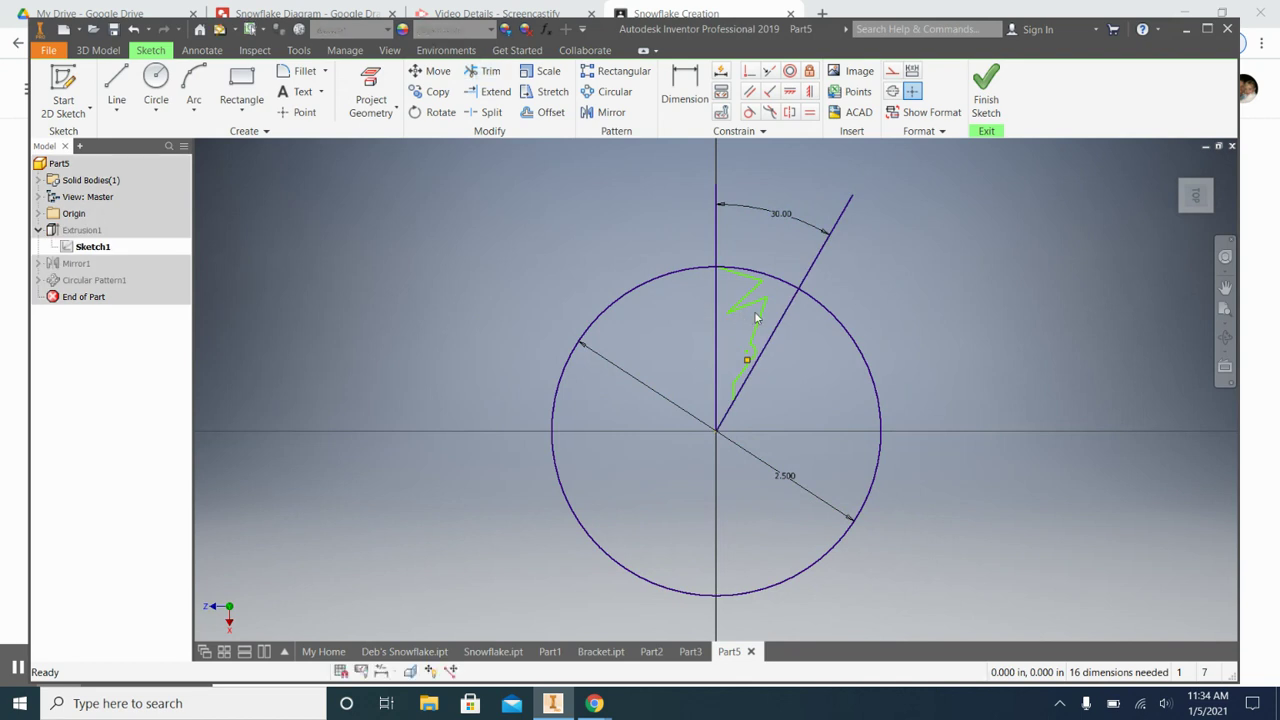
click(155, 92)
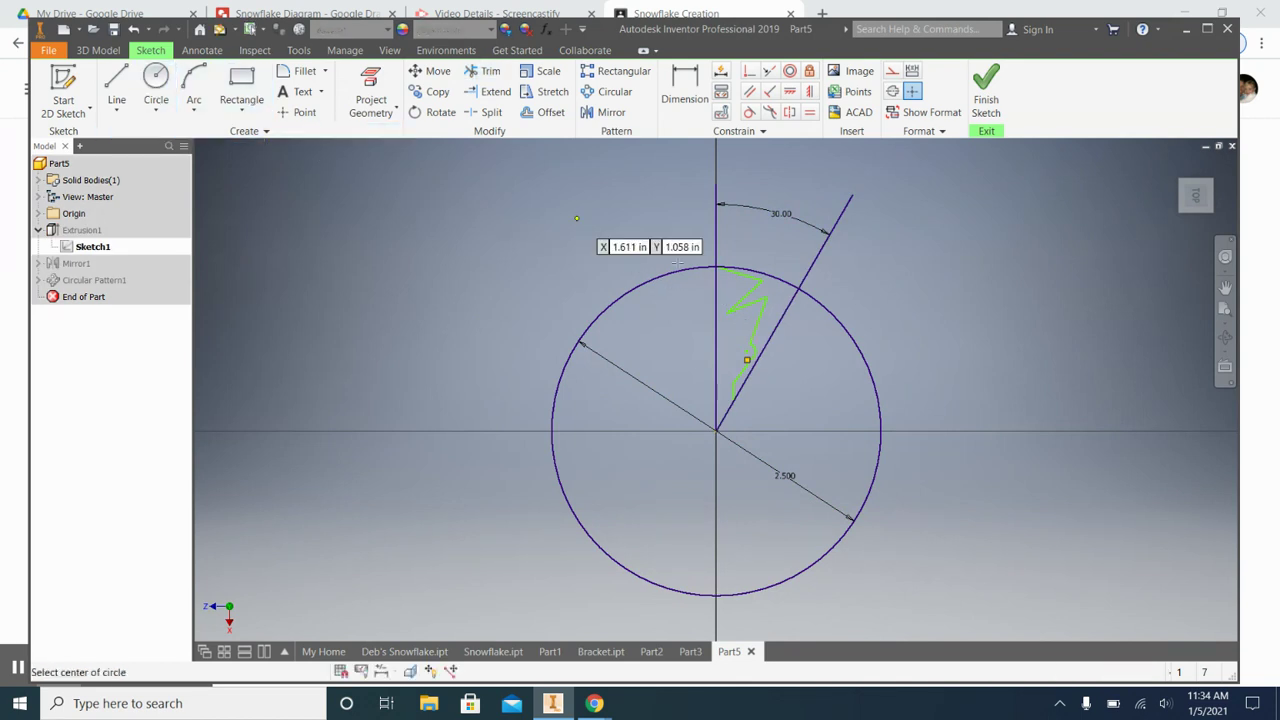
click(766, 296)
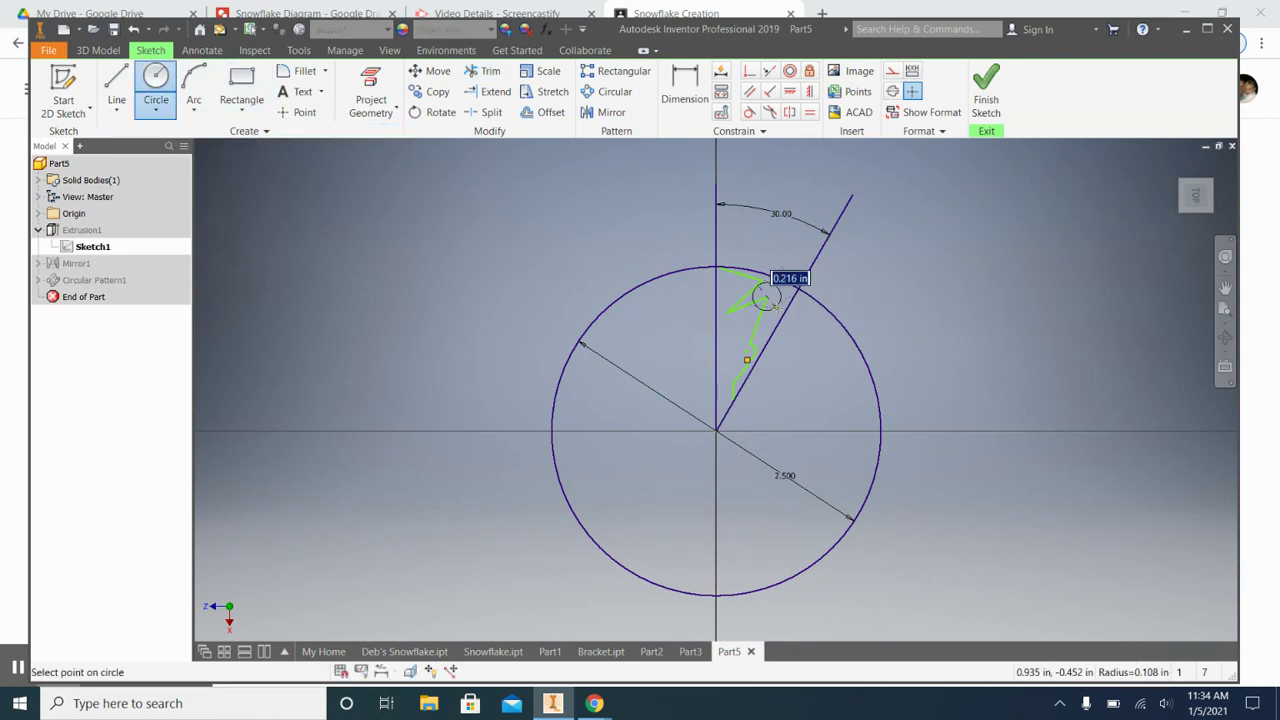
key(Escape)
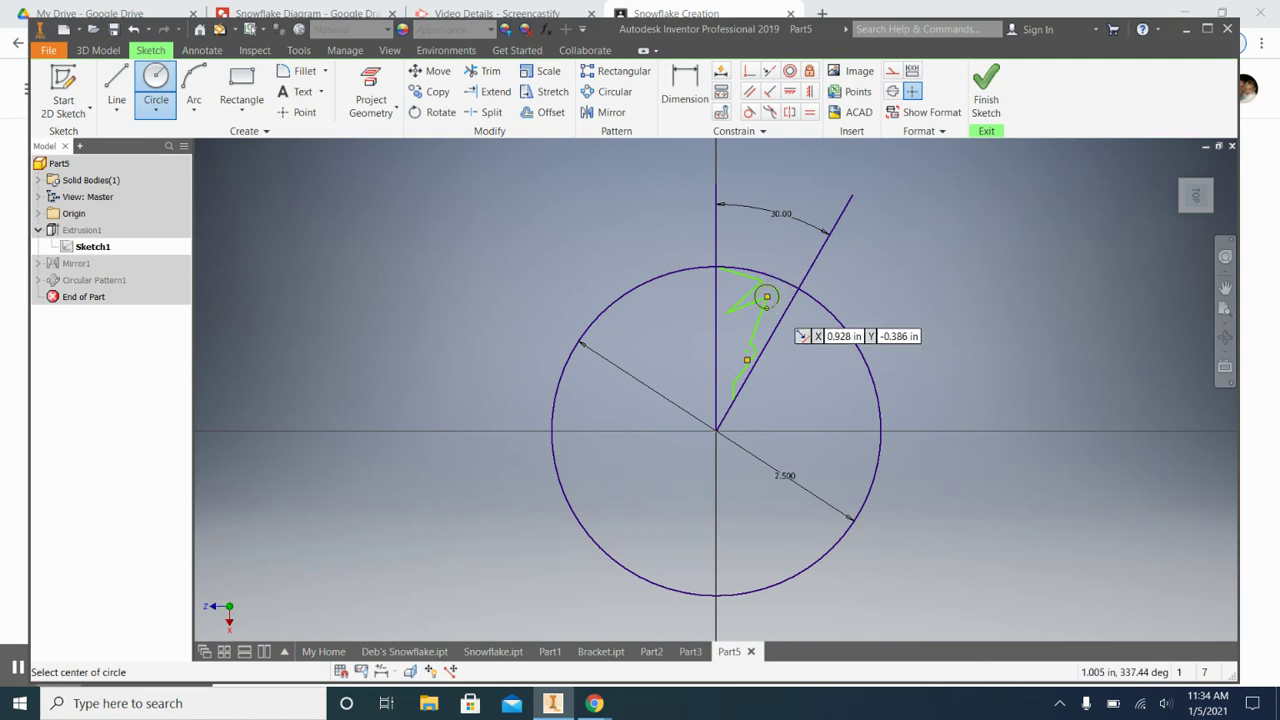
Step: Trim the circle's inner arc, finish the sketch, and return to the Snowflake Creation assignment page
click(488, 72)
scroll(772, 295, down, 2)
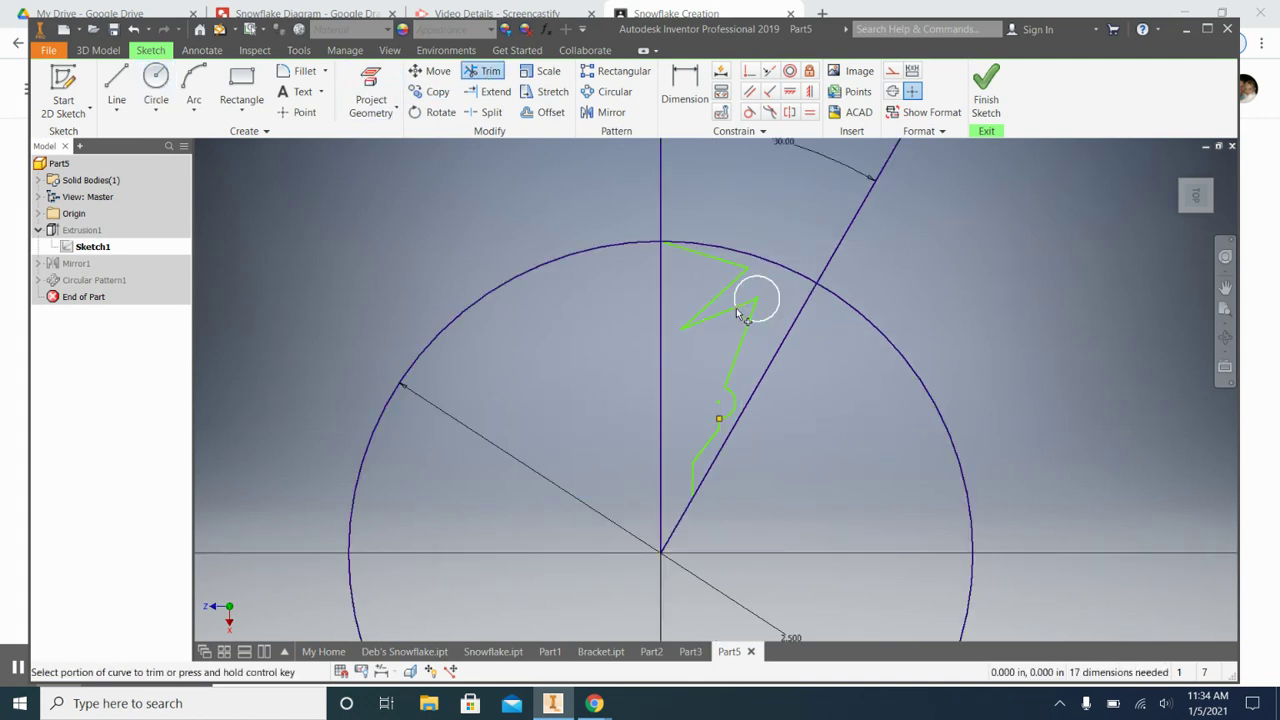
click(748, 316)
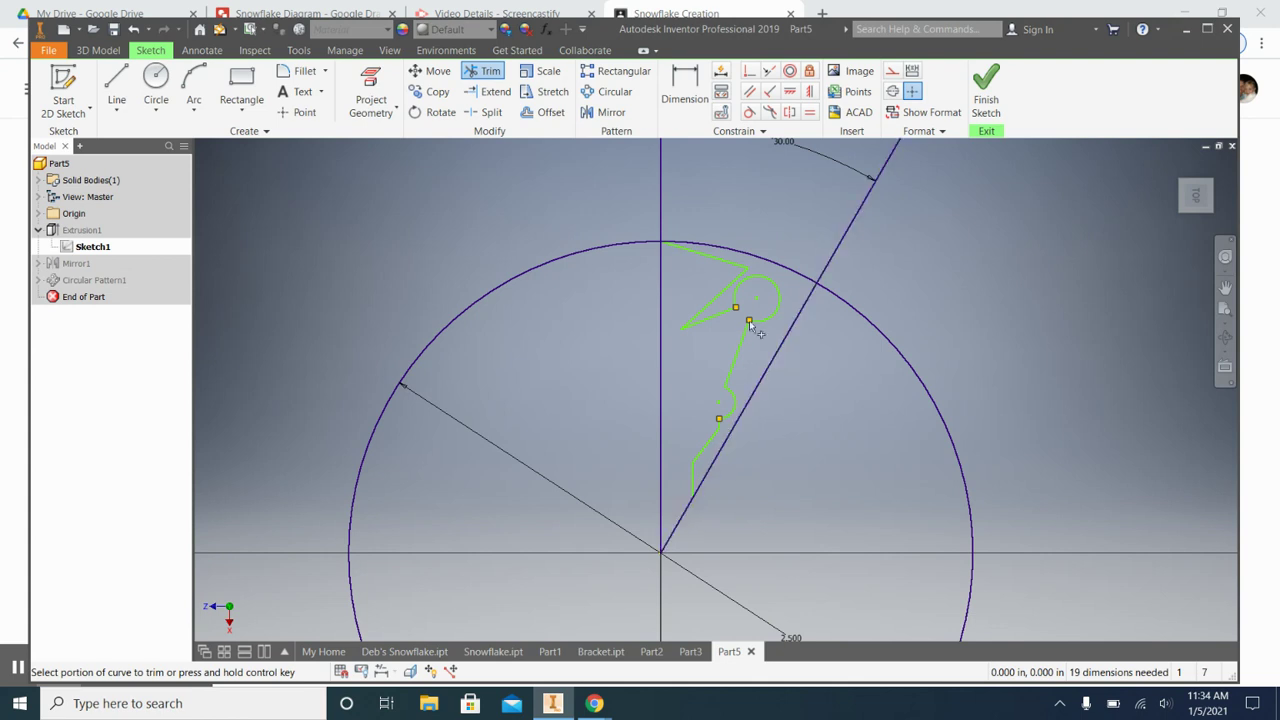
click(985, 92)
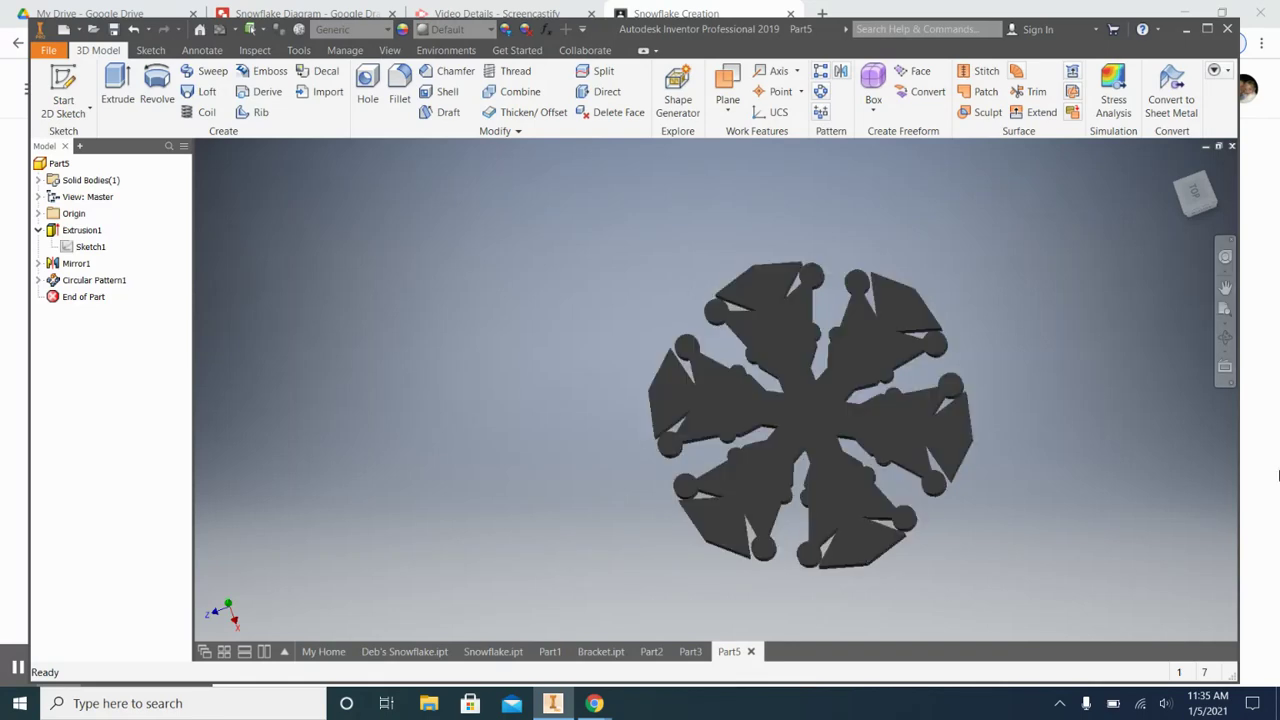
click(1277, 476)
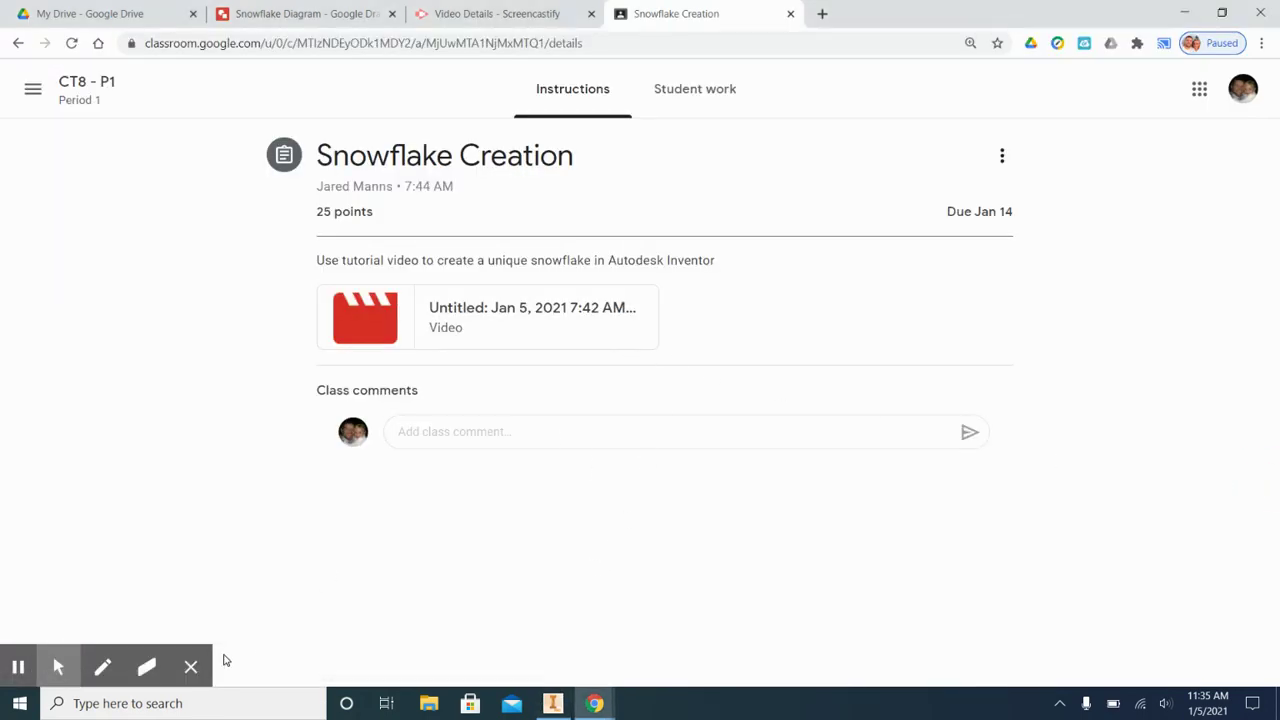